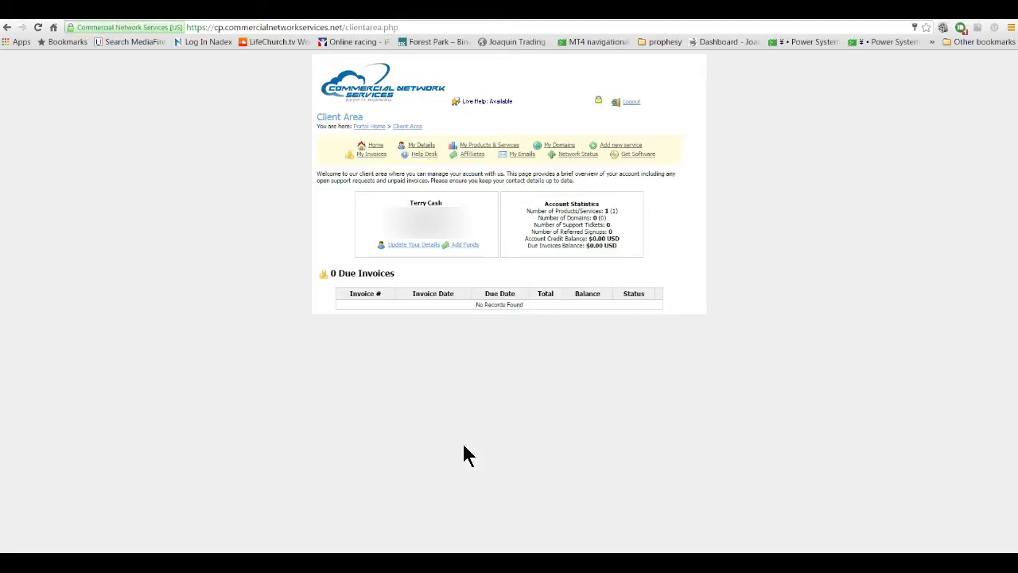
# Reload the client area page, visit the company's main website, then return to the client area
pyautogui.click(409, 456)
pyautogui.click(659, 357)
pyautogui.click(266, 239)
pyautogui.click(7, 27)
pyautogui.click(7, 27)
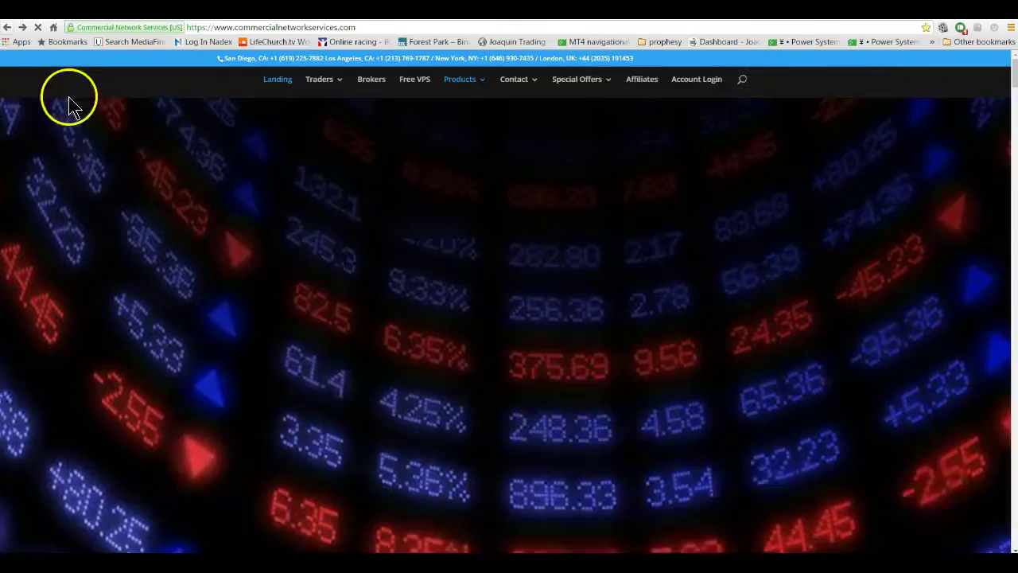
pyautogui.click(699, 82)
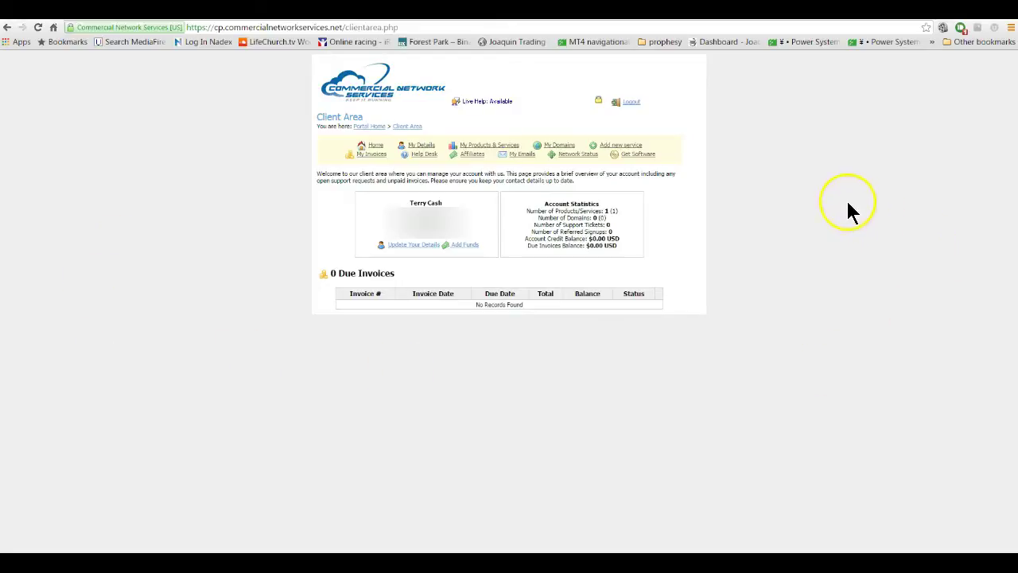
# Open the VPS subscription's details from My Products & Services and scroll to the RDP shortcut options
pyautogui.click(483, 147)
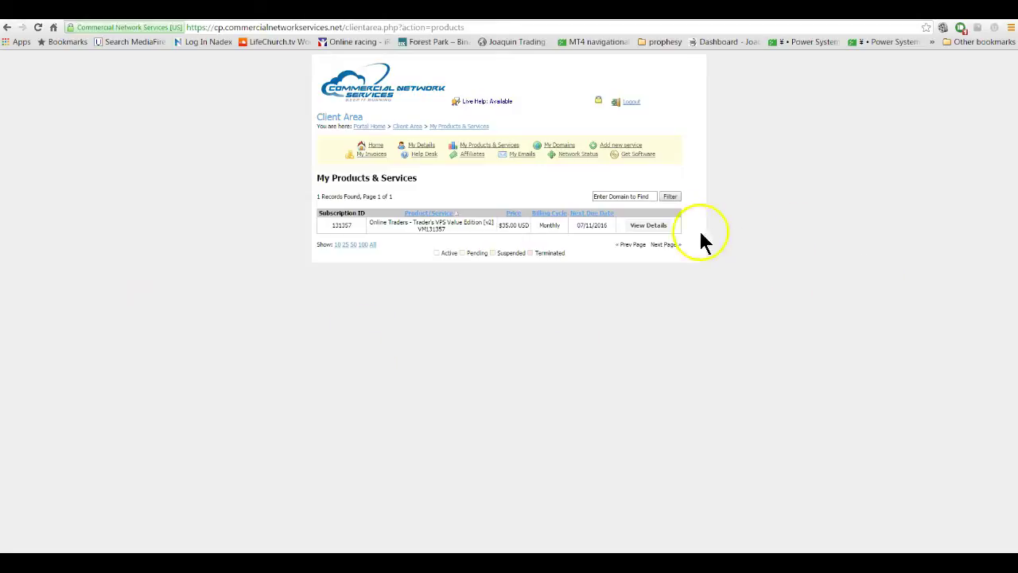
pyautogui.click(657, 227)
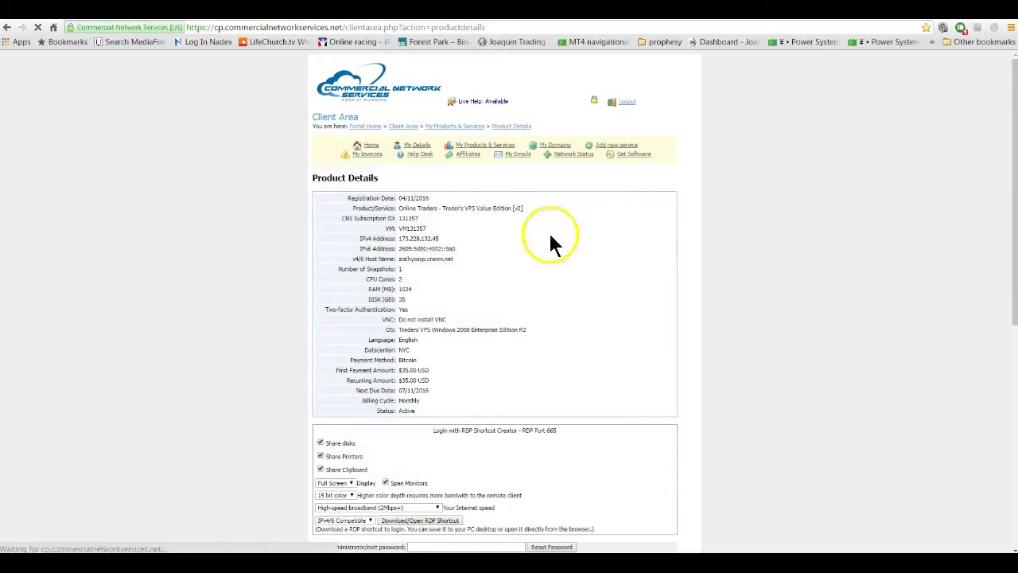
pyautogui.scroll(-3, 778, 231)
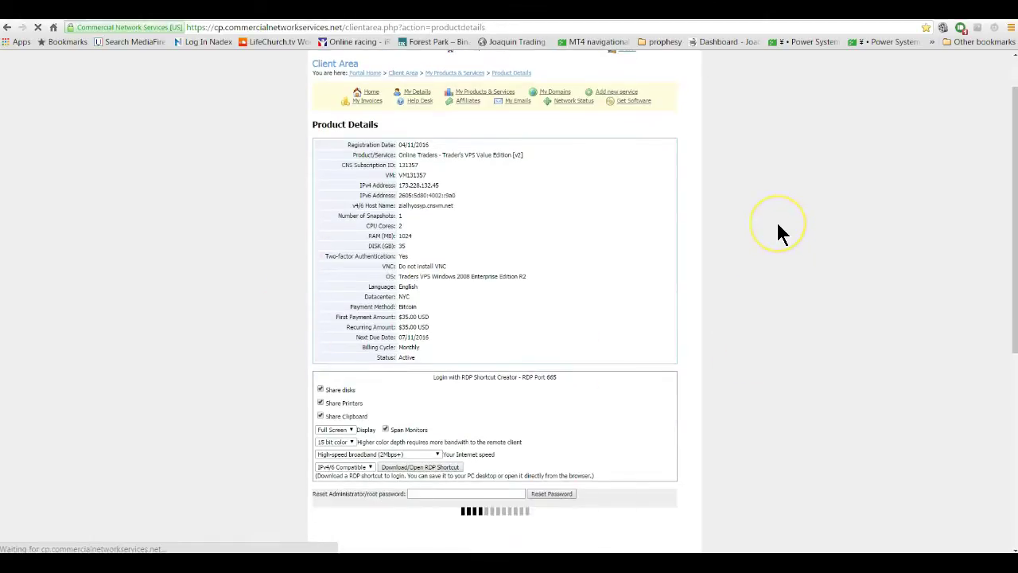
pyautogui.scroll(3, 746, 201)
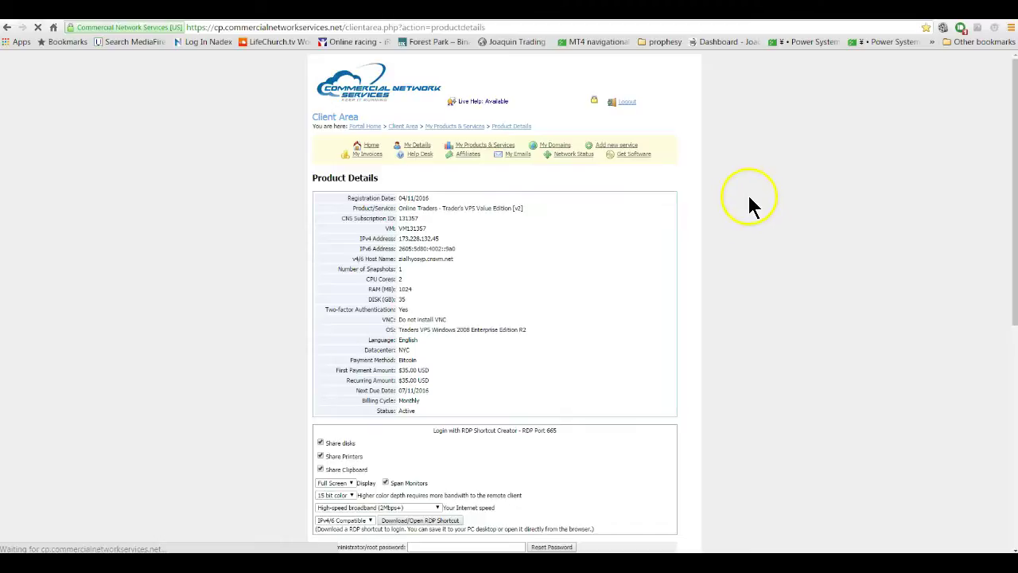
pyautogui.scroll(-3, 753, 205)
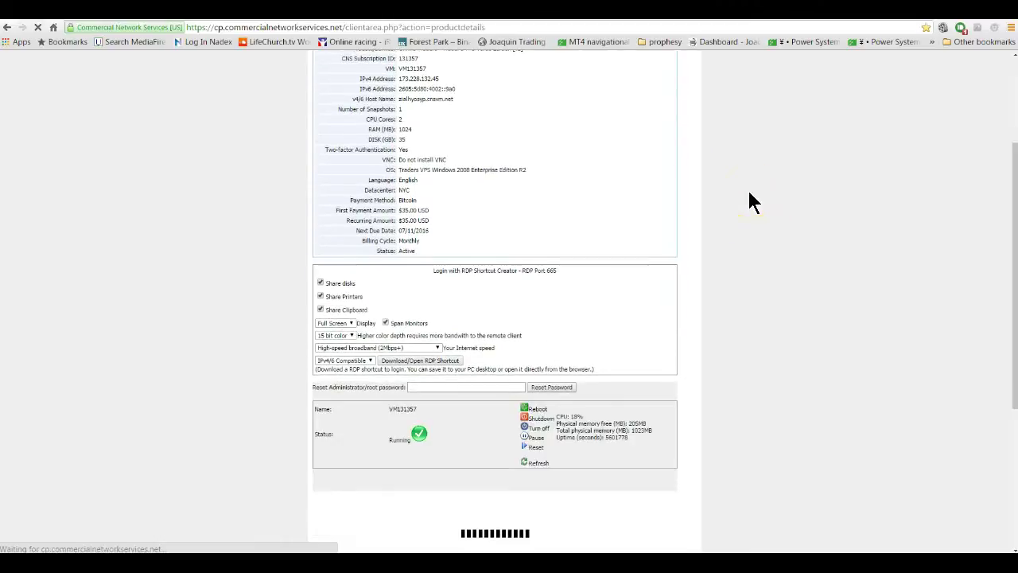
pyautogui.scroll(1, 753, 204)
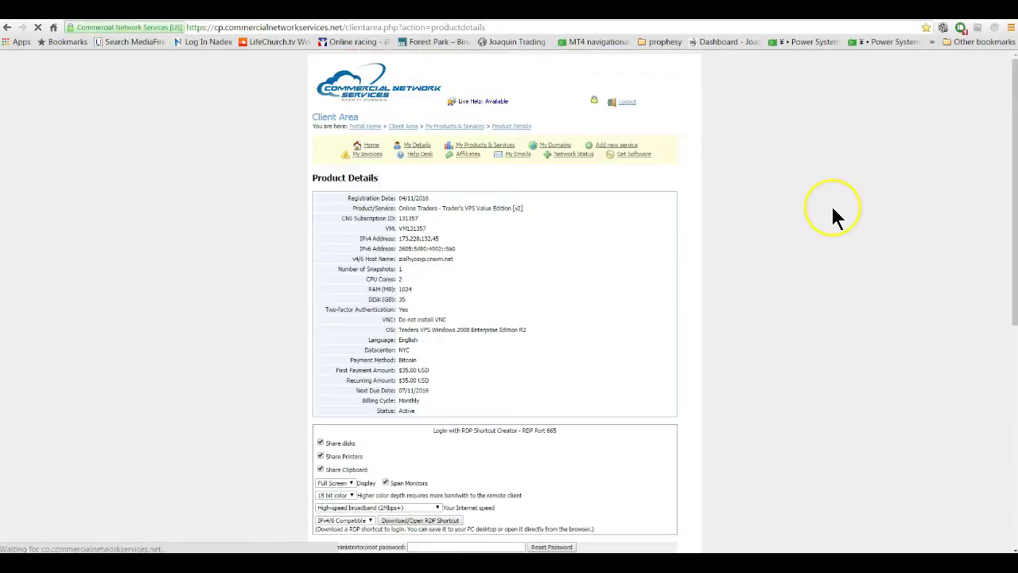
pyautogui.scroll(-3, 831, 216)
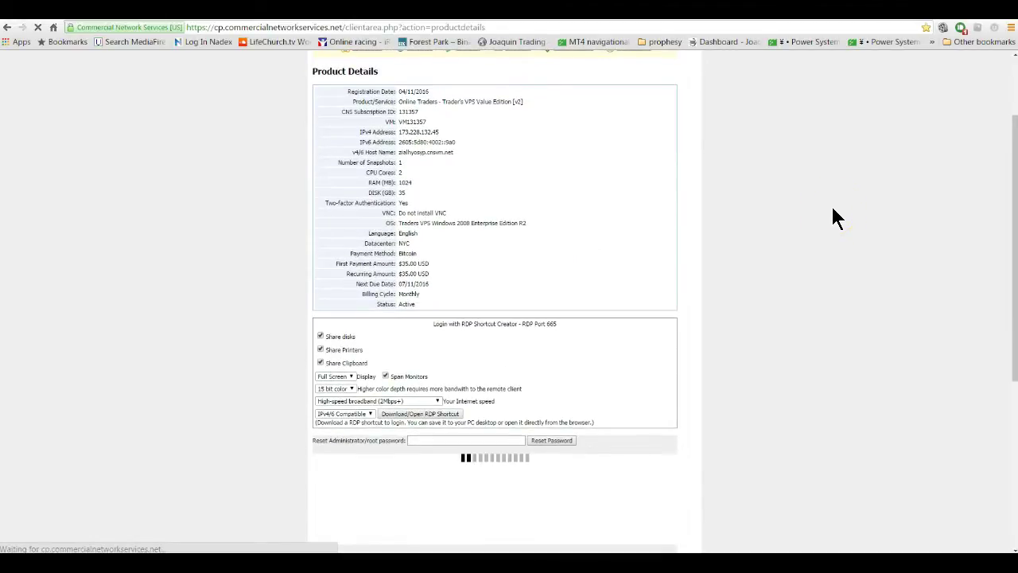
pyautogui.scroll(-1, 833, 216)
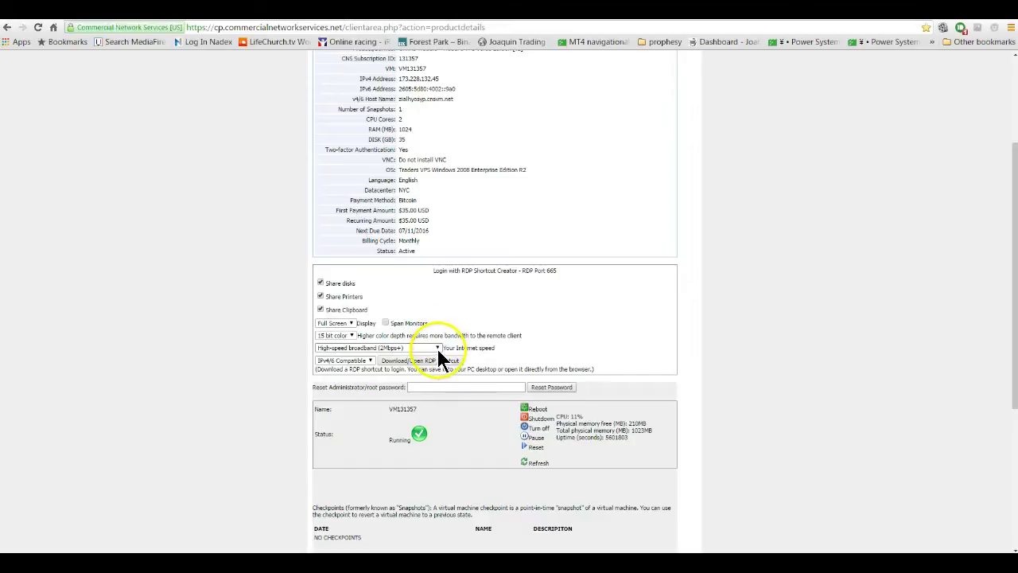
# Download the VPS RDP login shortcut to the Desktop as VM.rdp, overwriting the existing copy
pyautogui.click(437, 347)
pyautogui.click(439, 350)
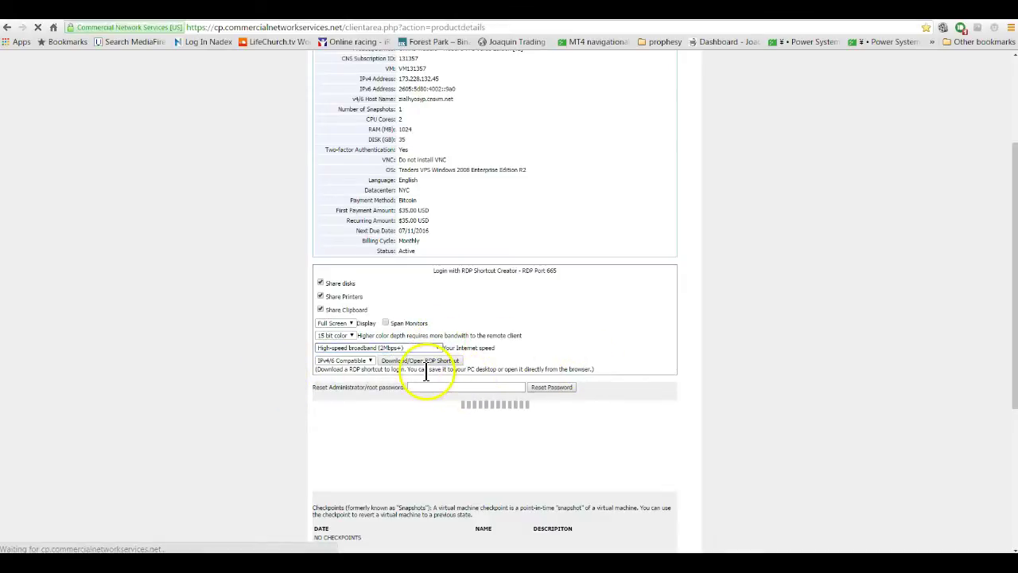
pyautogui.click(407, 366)
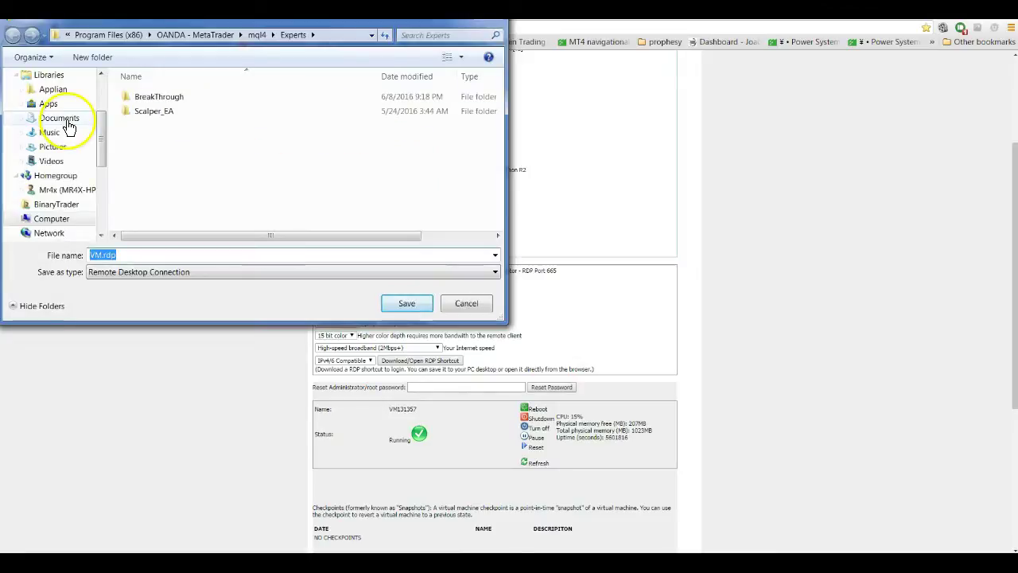
pyautogui.moveTo(100, 136)
pyautogui.mouseDown()
pyautogui.moveTo(99, 180)
pyautogui.moveTo(99, 106)
pyautogui.moveTo(100, 117)
pyautogui.mouseUp()
pyautogui.click(40, 133)
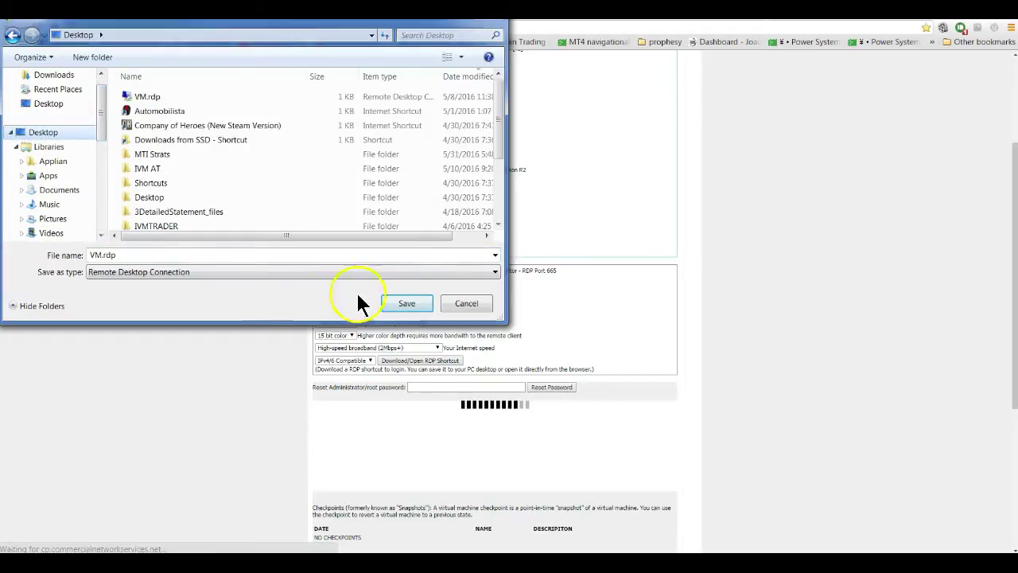
pyautogui.click(411, 305)
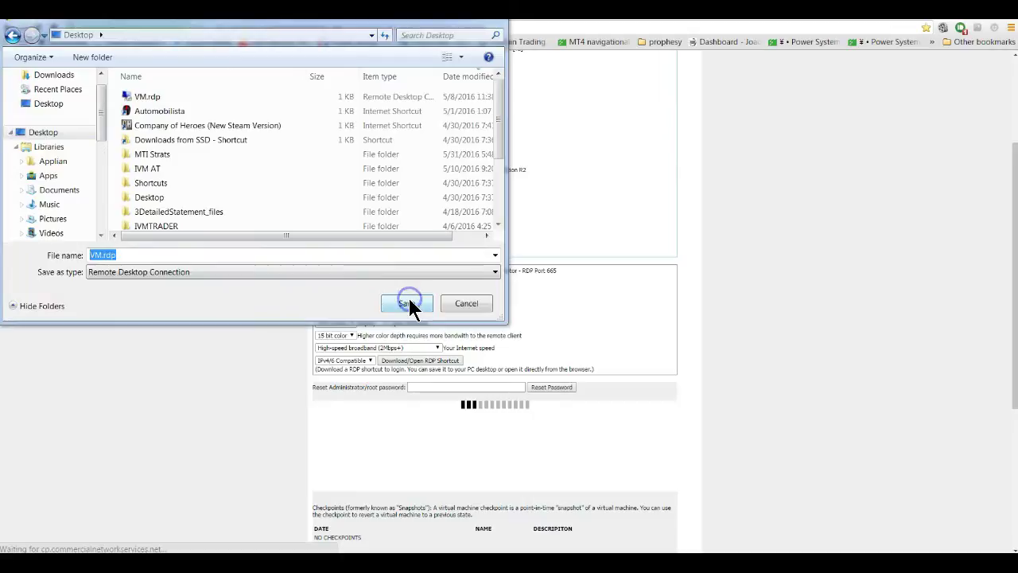
pyautogui.click(564, 287)
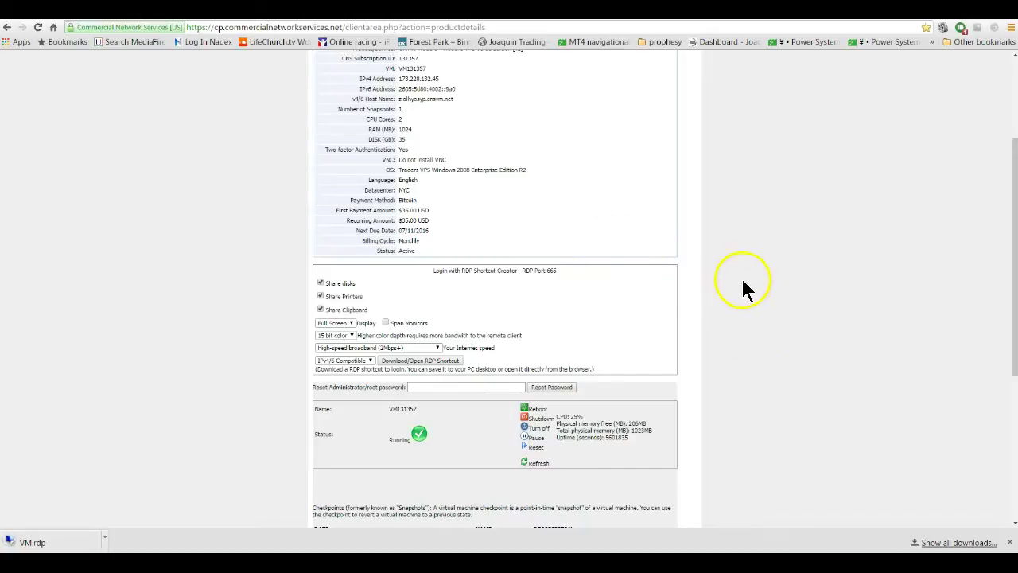
pyautogui.scroll(-3, 718, 281)
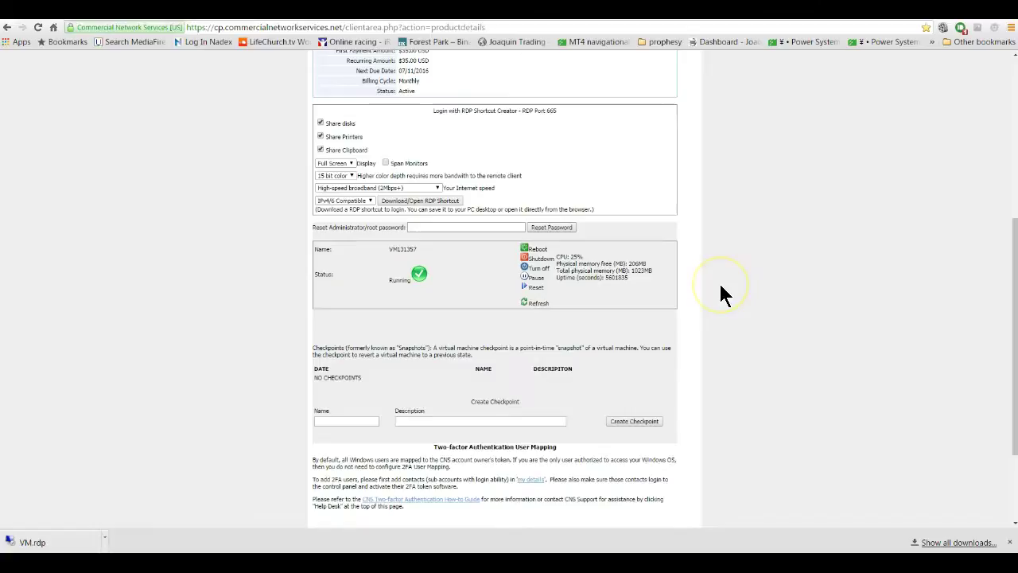
pyautogui.scroll(-2, 723, 279)
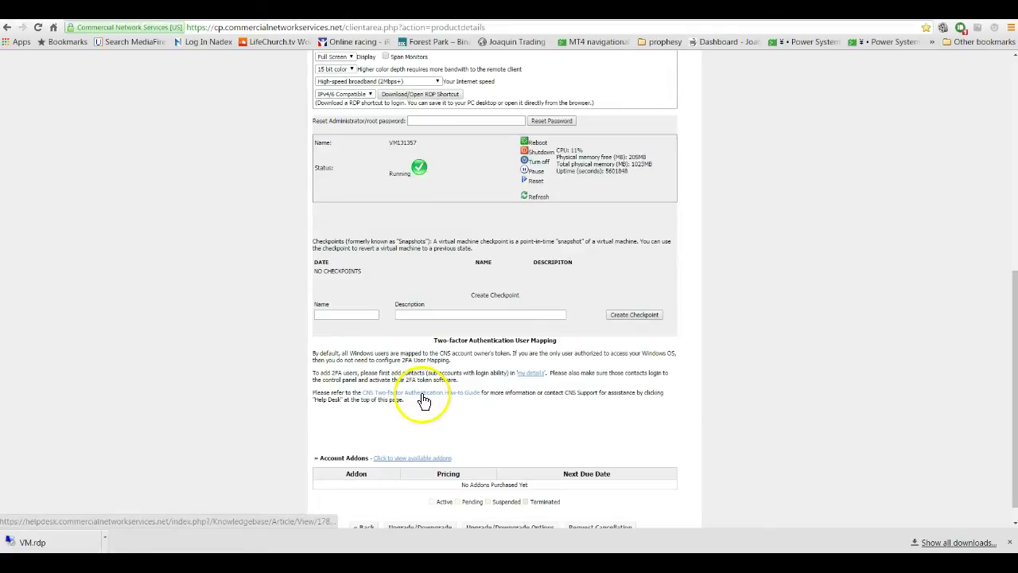
pyautogui.scroll(-1, 747, 369)
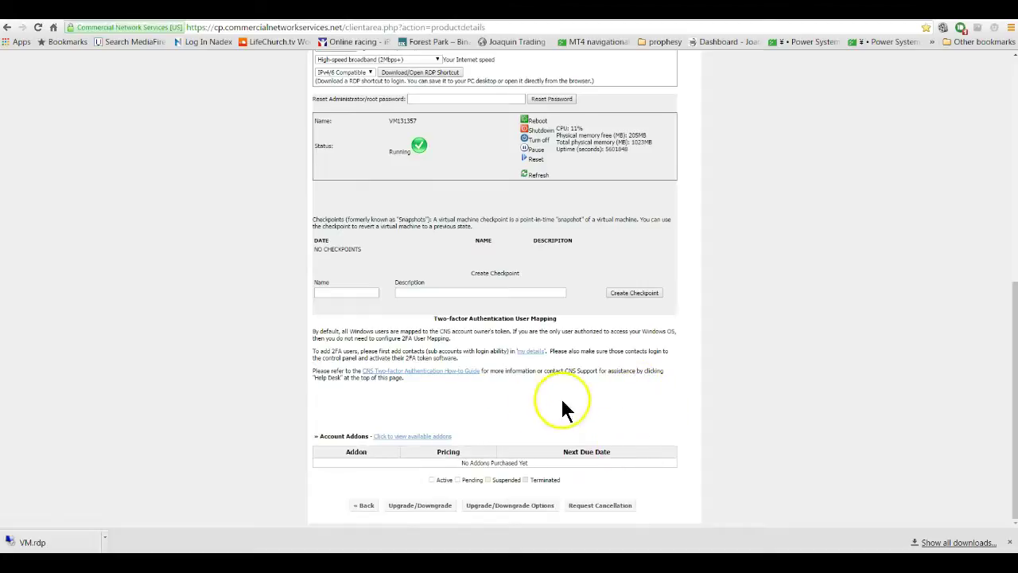
pyautogui.scroll(4, 776, 283)
pyautogui.scroll(-4, 775, 280)
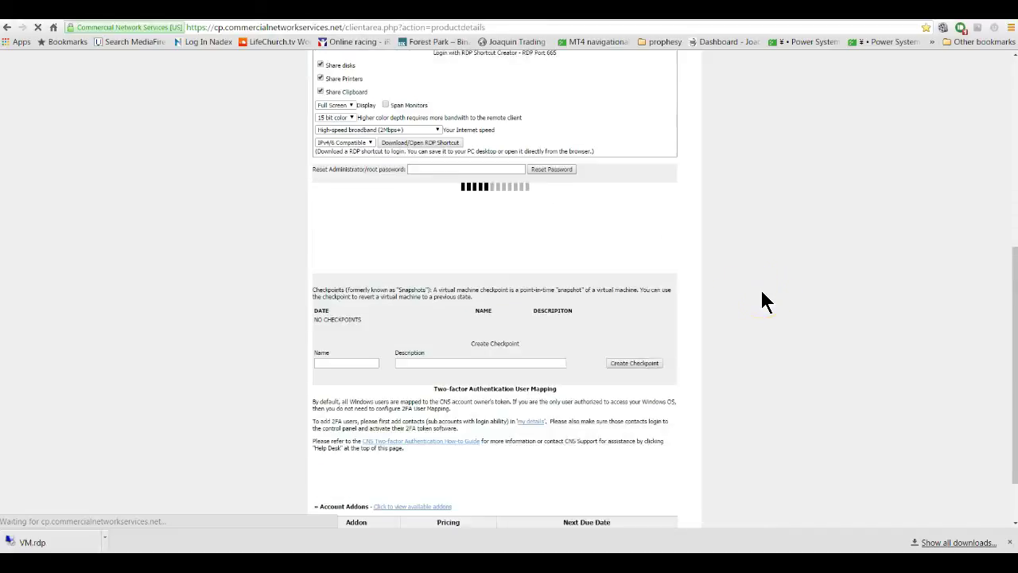
pyautogui.scroll(5, 609, 363)
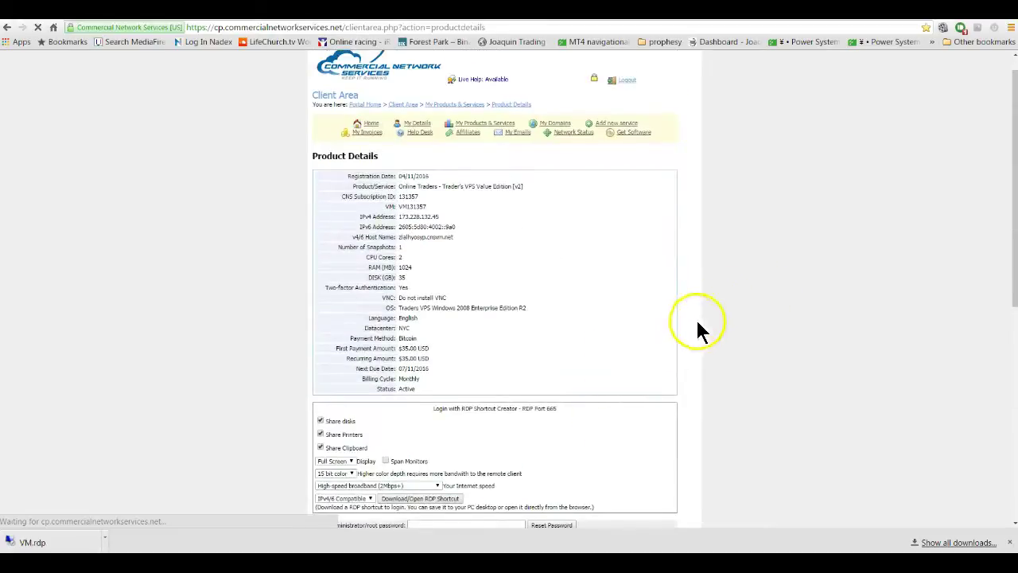
pyautogui.scroll(-1, 625, 250)
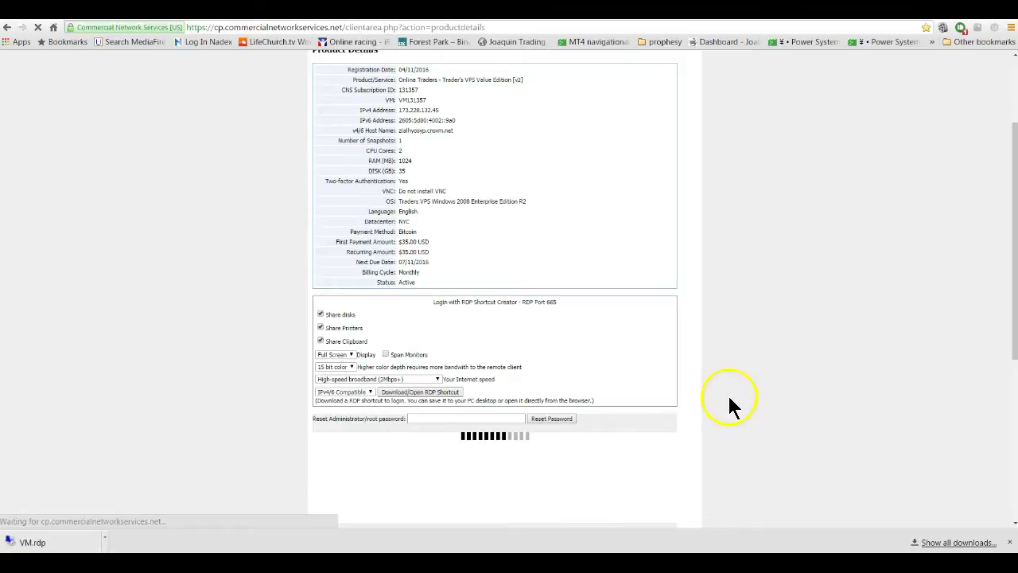
# Bring up the VM status panel showing Running at 27% CPU, then select the reset password field
pyautogui.click(439, 417)
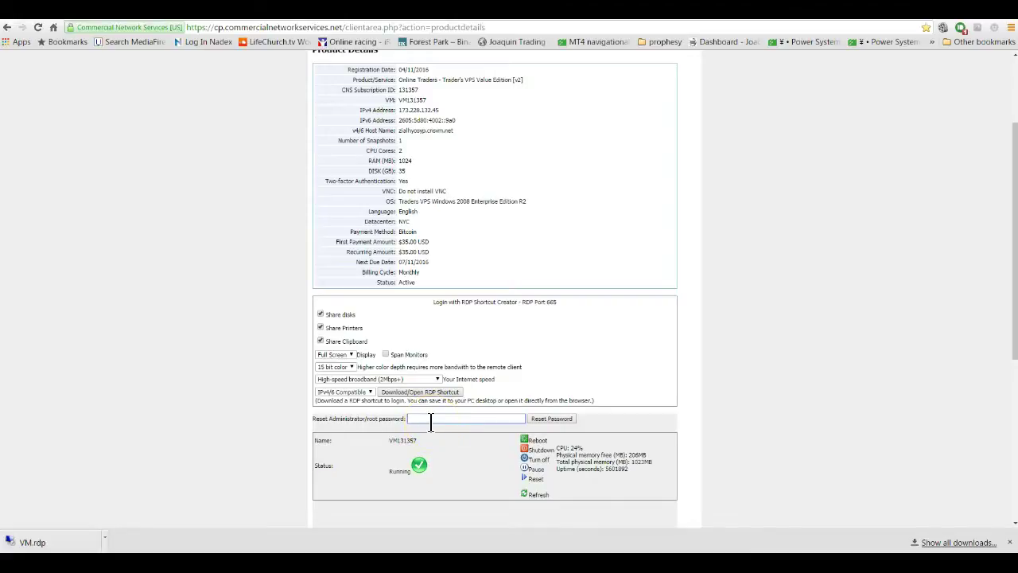
pyautogui.scroll(3, 716, 306)
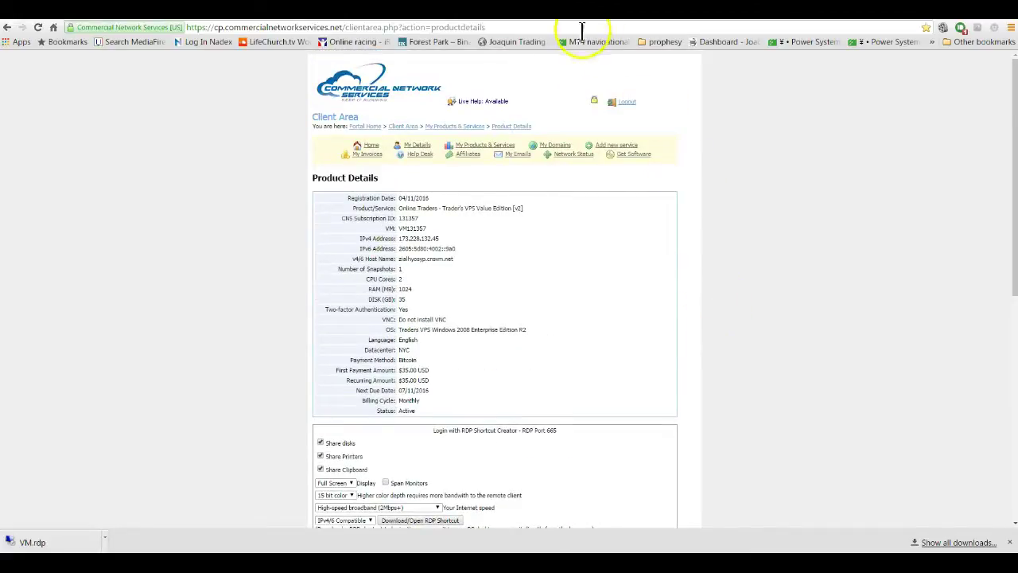
pyautogui.scroll(-3, 581, 264)
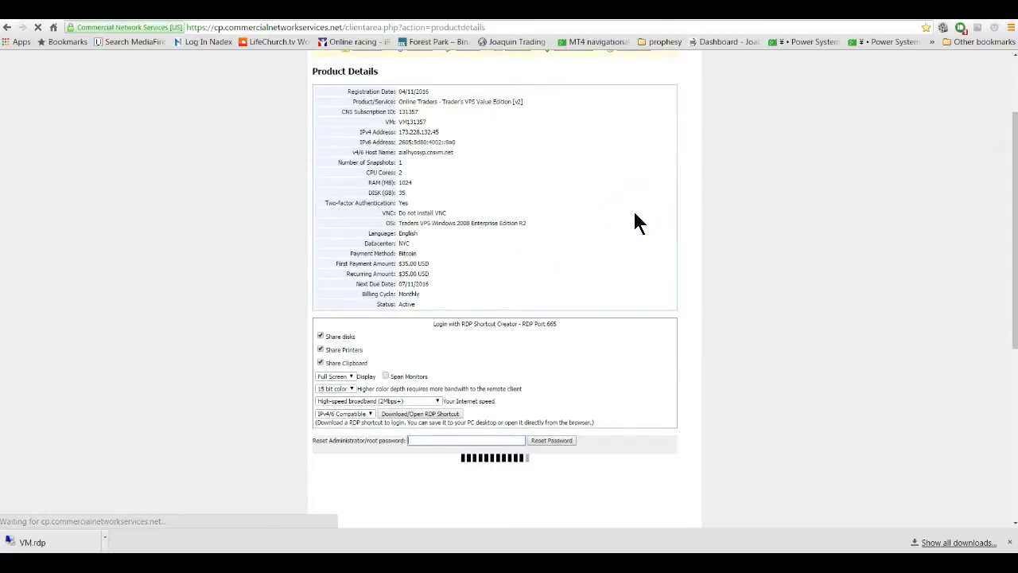
pyautogui.click(592, 270)
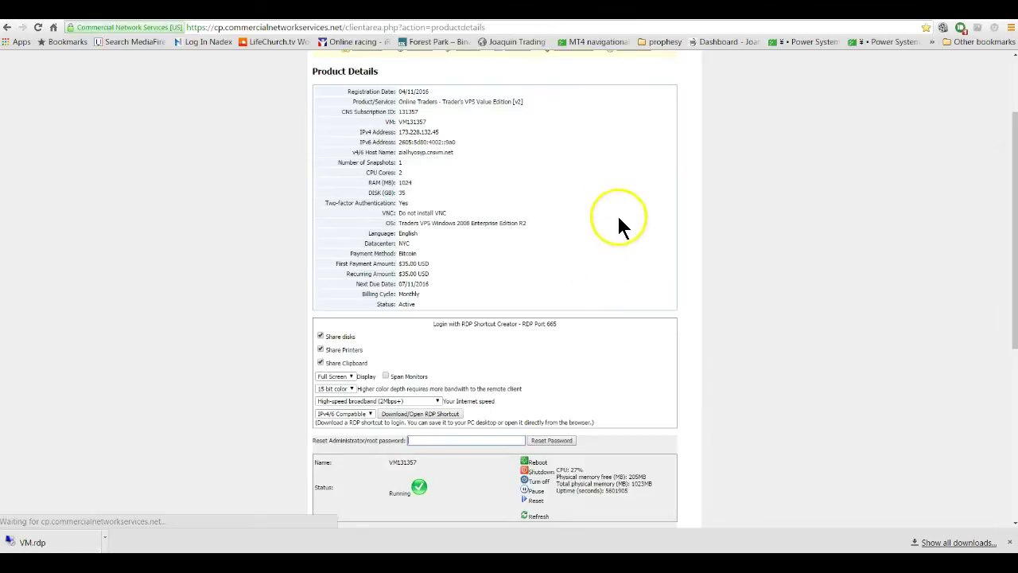
pyautogui.scroll(-2, 619, 208)
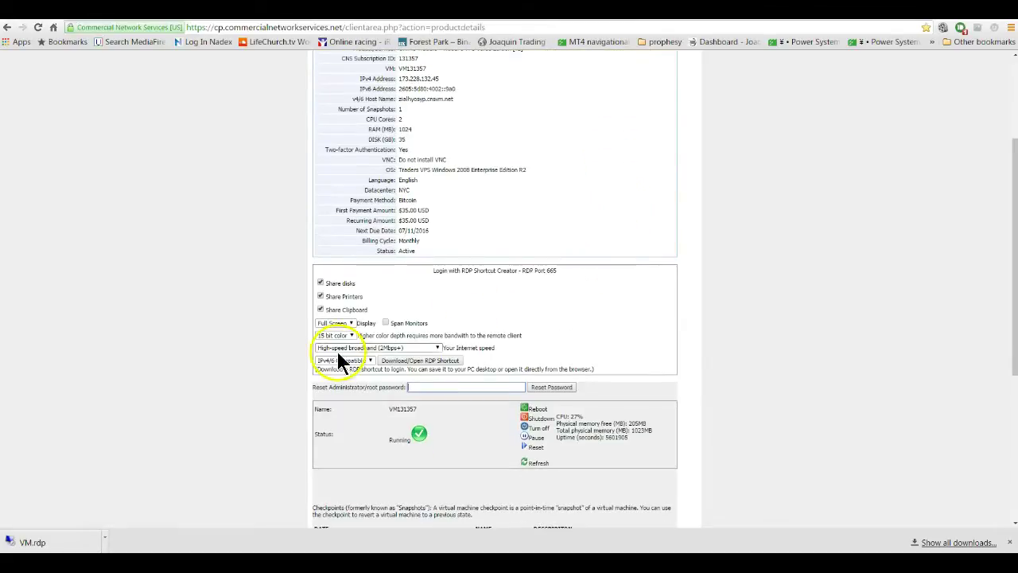
pyautogui.click(448, 395)
pyautogui.click(412, 387)
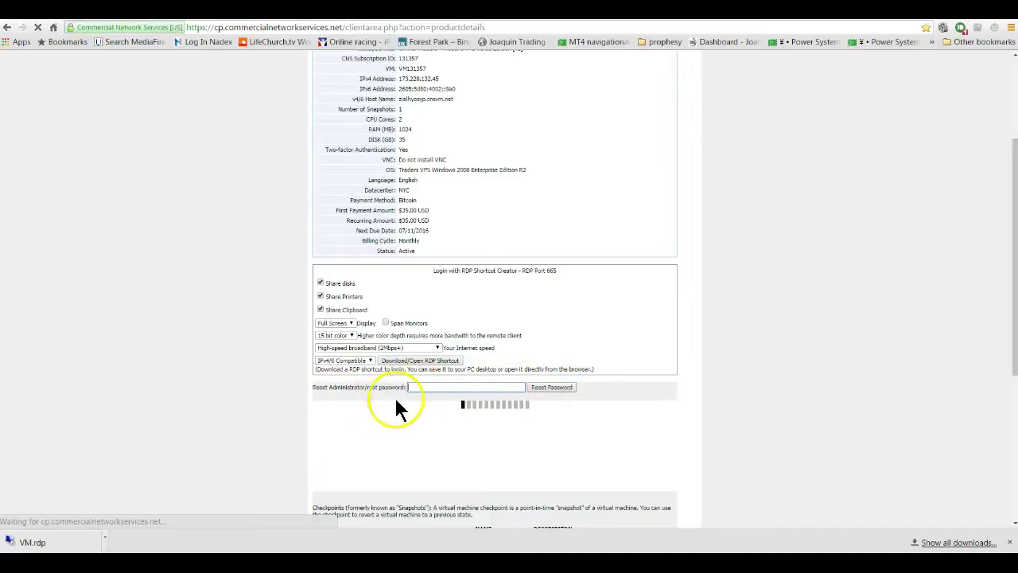
pyautogui.click(446, 386)
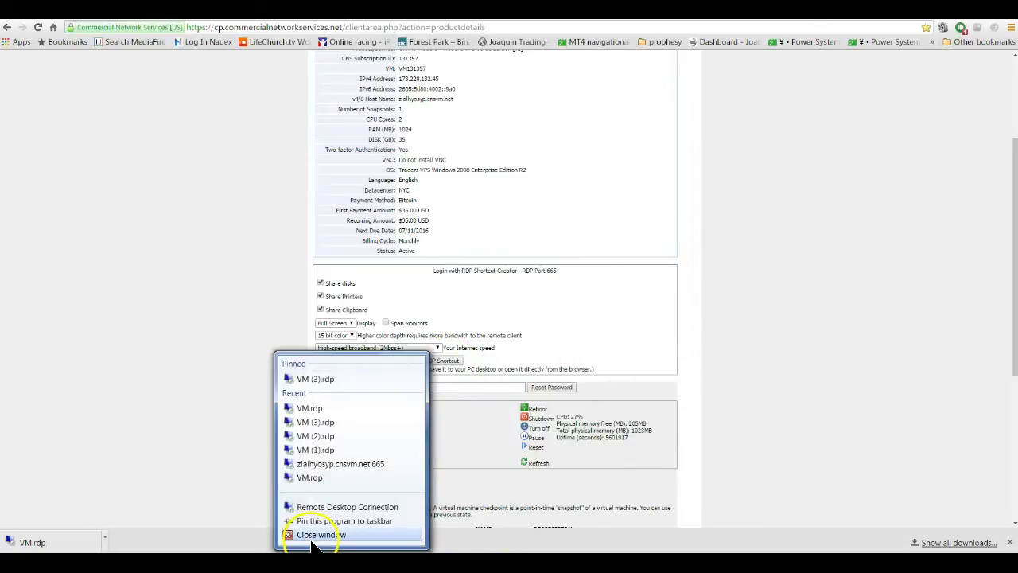
# Close the leftover Remote Desktop window and minimise everything to reveal the VM.rdp desktop icon
pyautogui.click(296, 475)
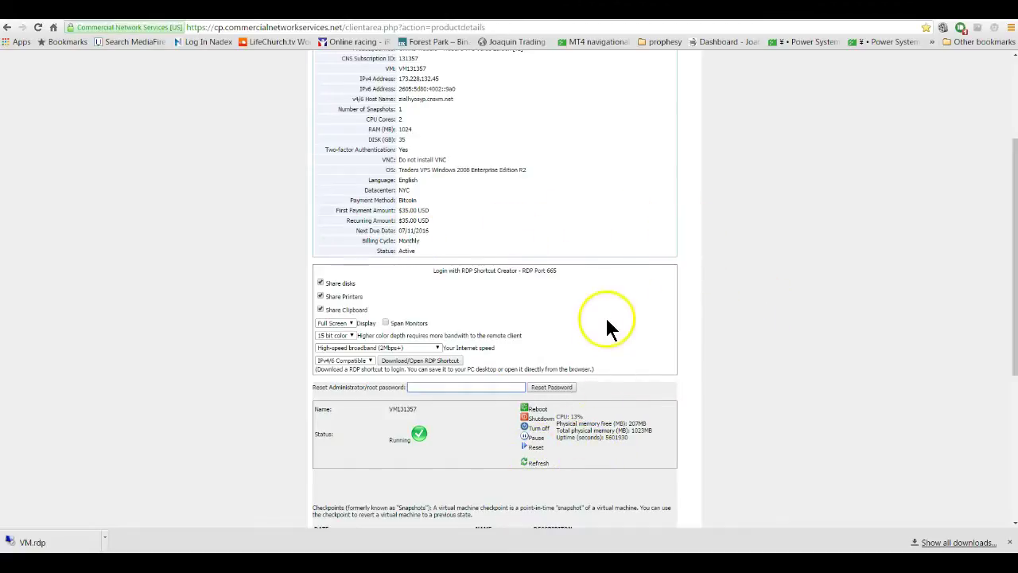
pyautogui.scroll(3, 637, 247)
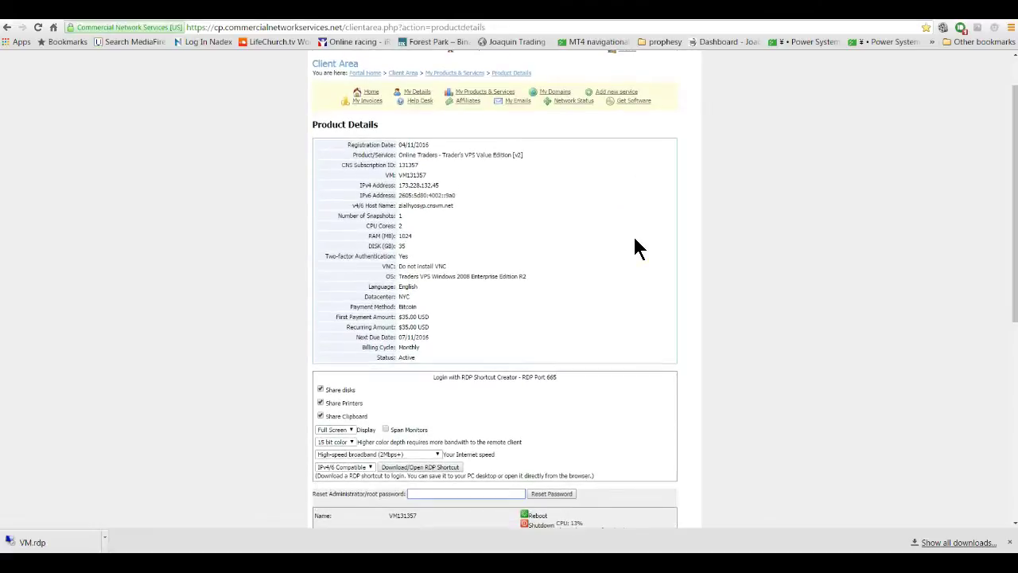
pyautogui.rightClick(763, 556)
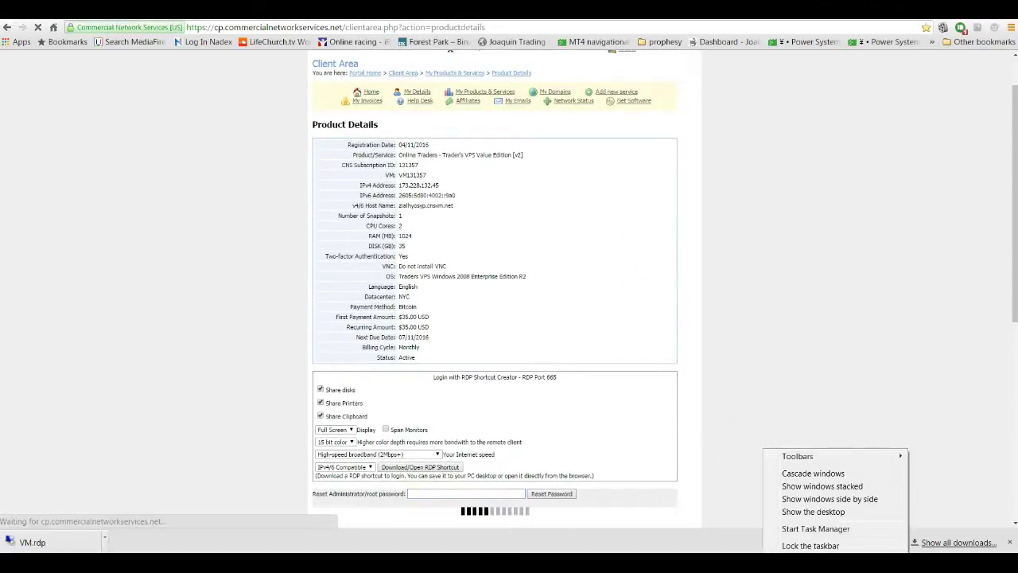
pyautogui.click(793, 512)
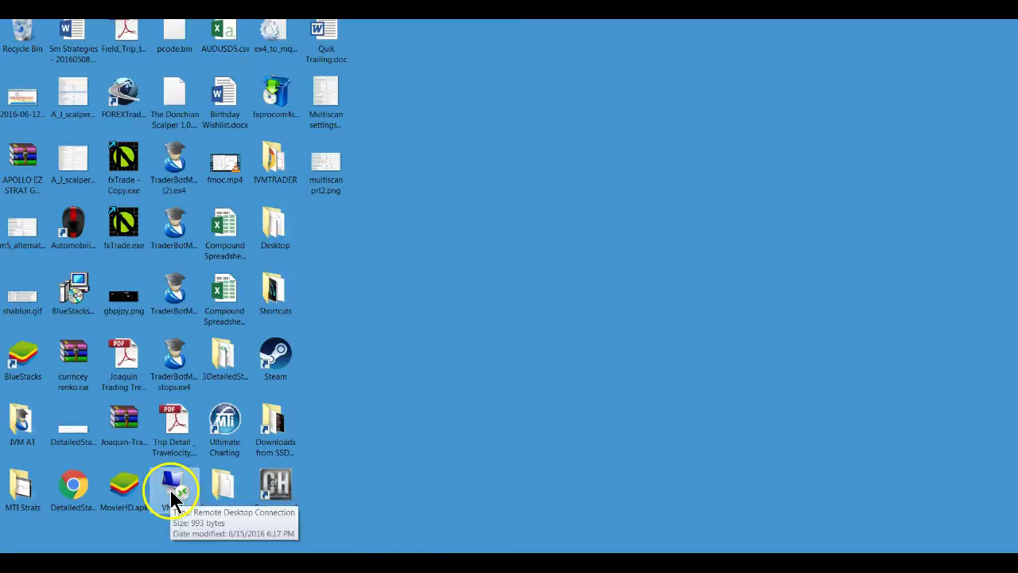
# Launch VM.rdp, accept the publisher warning, log in to the VPS, and shrink the session into a window
pyautogui.moveTo(170, 489); pyautogui.dragTo(609, 313)
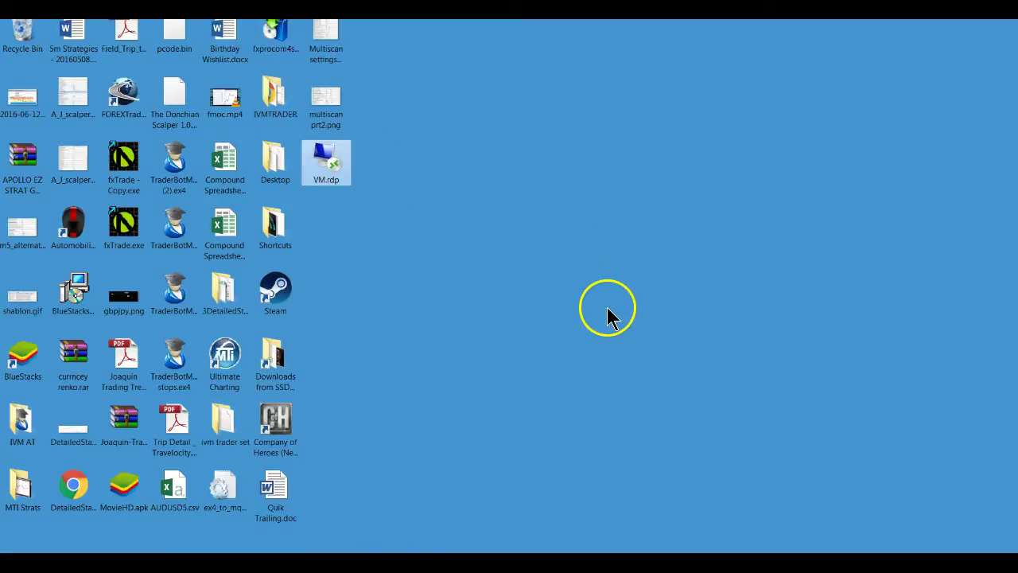
pyautogui.doubleClick(326, 163)
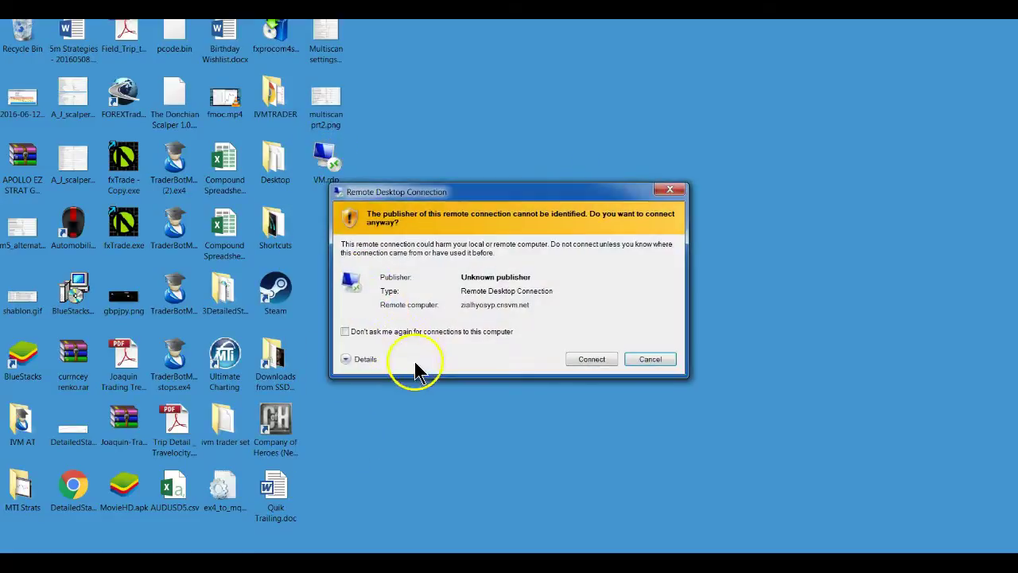
pyautogui.click(598, 363)
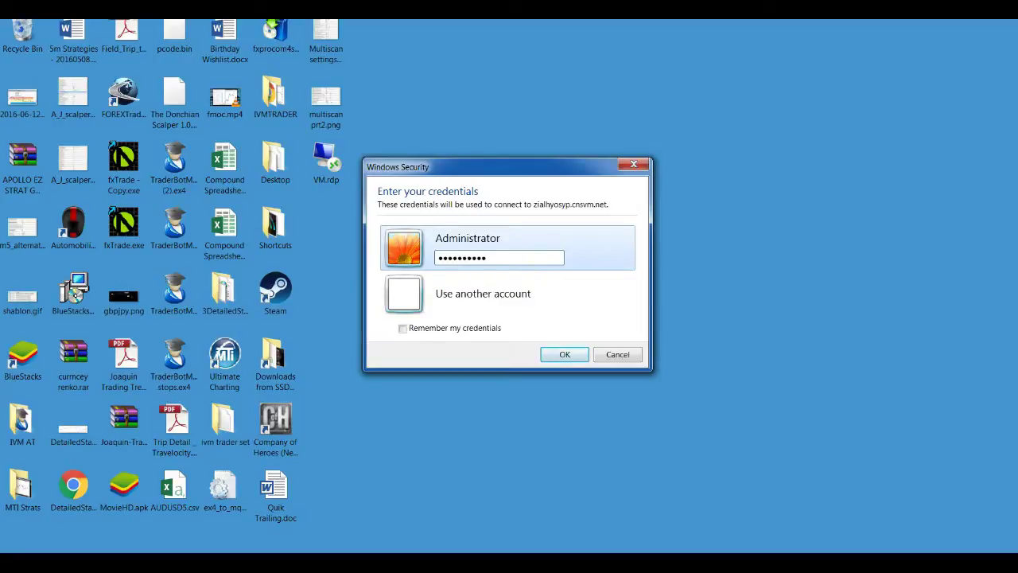
pyautogui.click(565, 354)
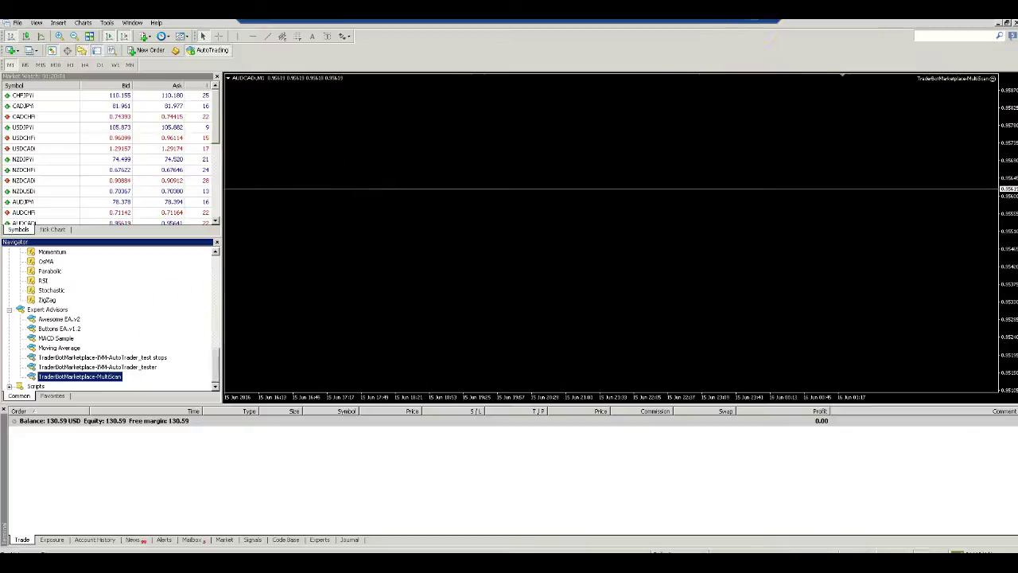
pyautogui.click(775, 23)
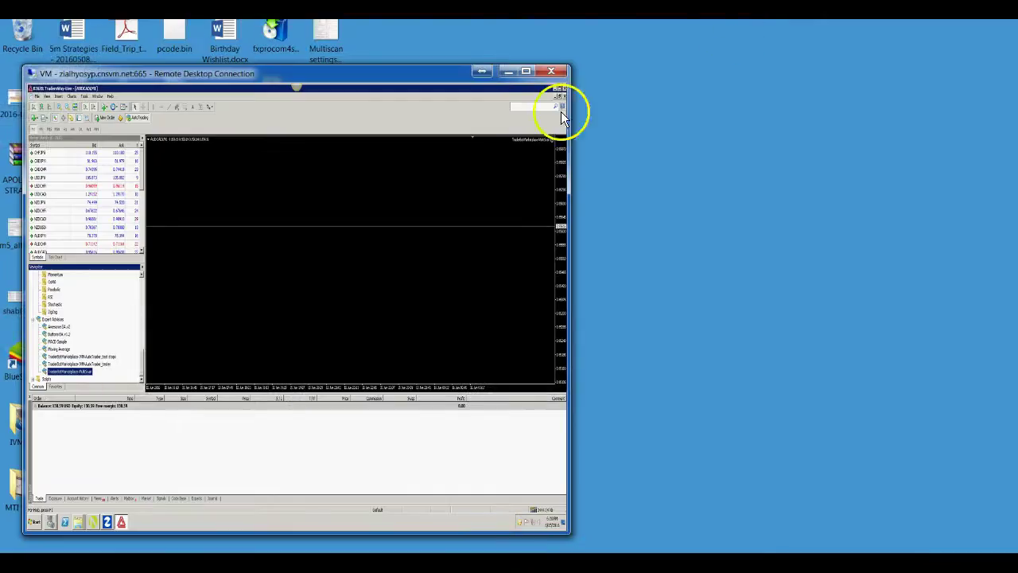
# Return the VPS session to full screen and close the Terminal, Market Watch and Navigator panels
pyautogui.click(525, 71)
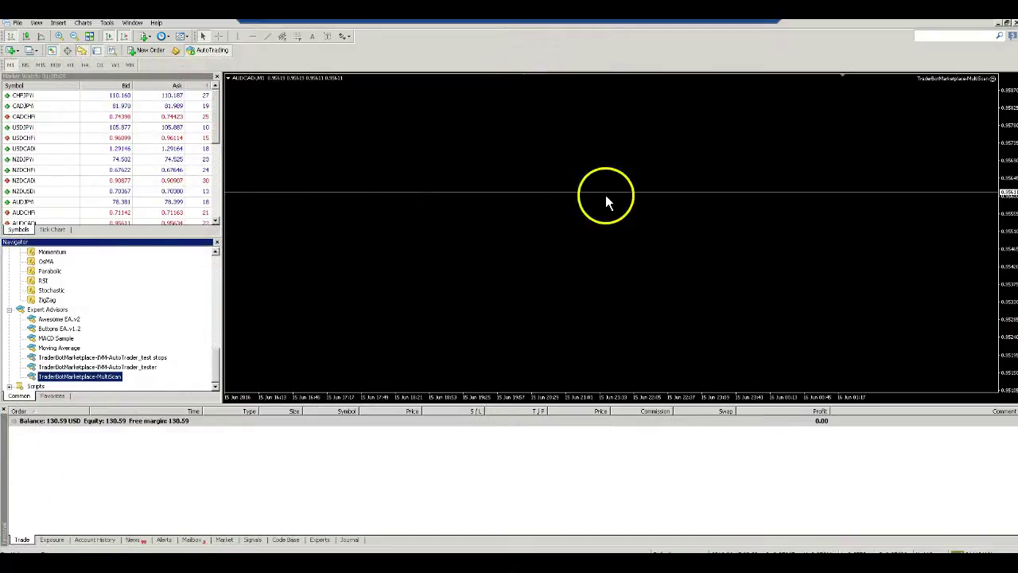
pyautogui.click(8, 412)
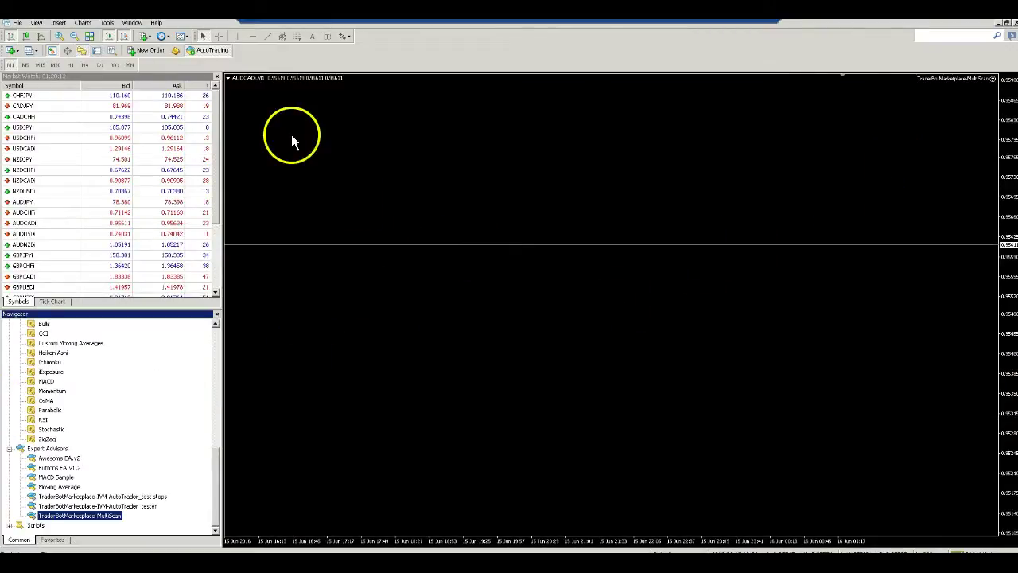
pyautogui.click(217, 79)
pyautogui.click(217, 79)
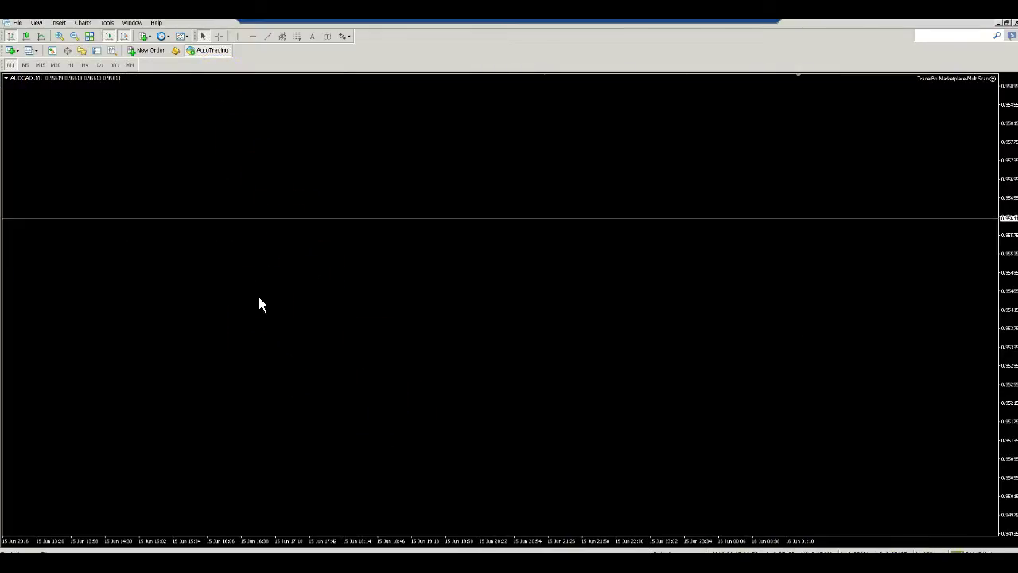
pyautogui.click(402, 293)
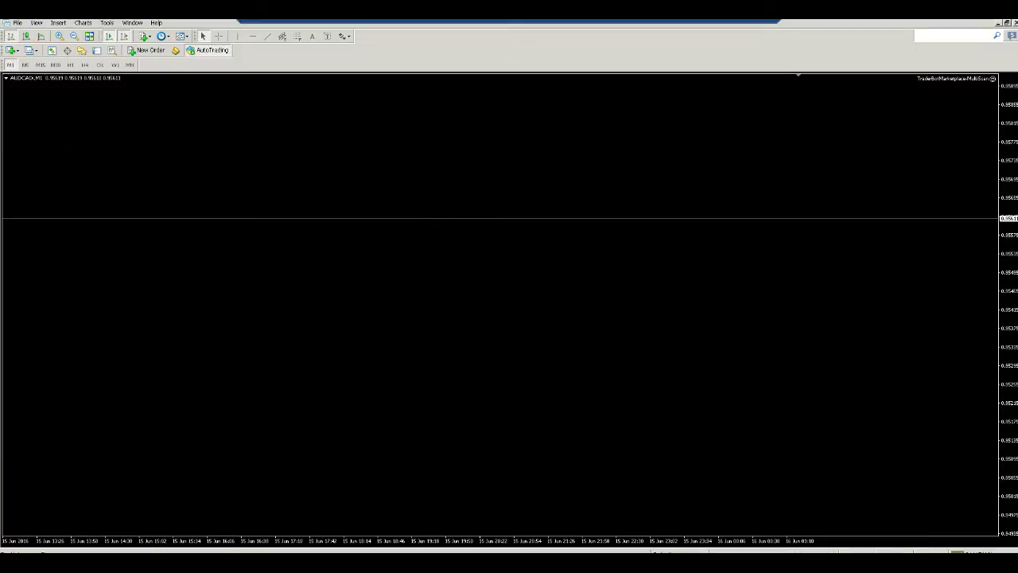
pyautogui.click(19, 29)
# Open MetaTrader 4's data folder via File > Open Data Folder and maximize the Explorer window
pyautogui.click(18, 28)
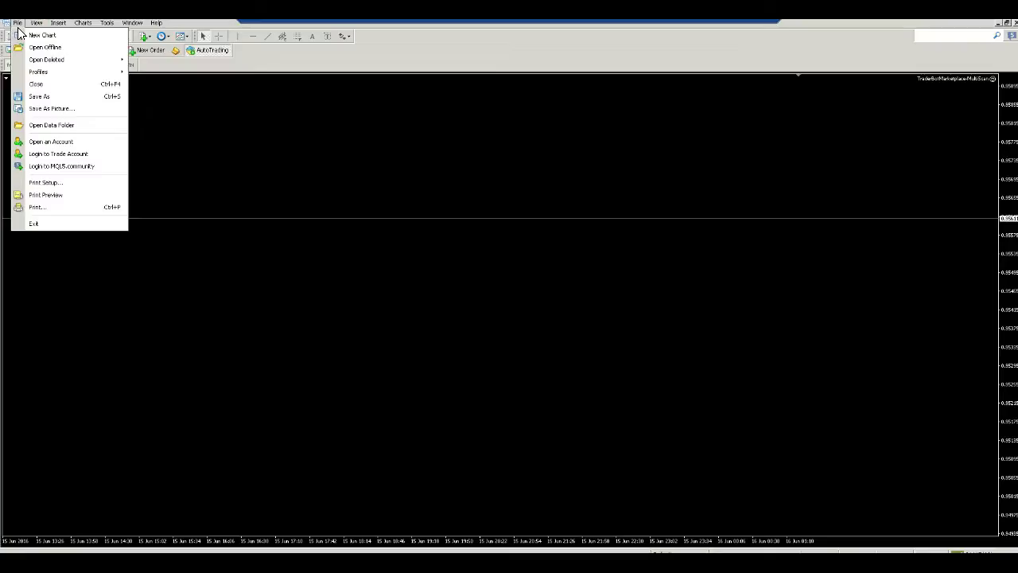
pyautogui.click(70, 127)
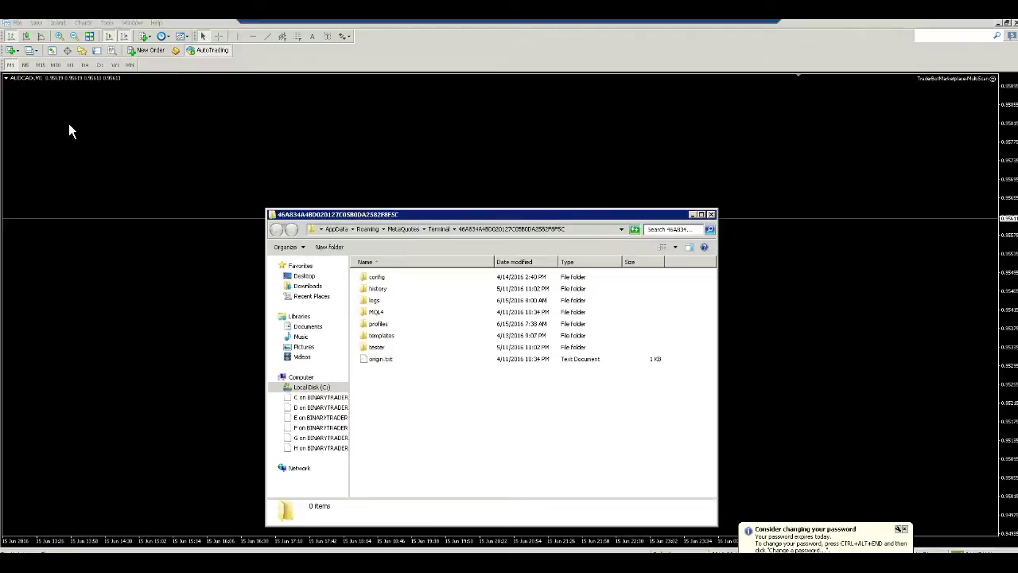
pyautogui.click(702, 216)
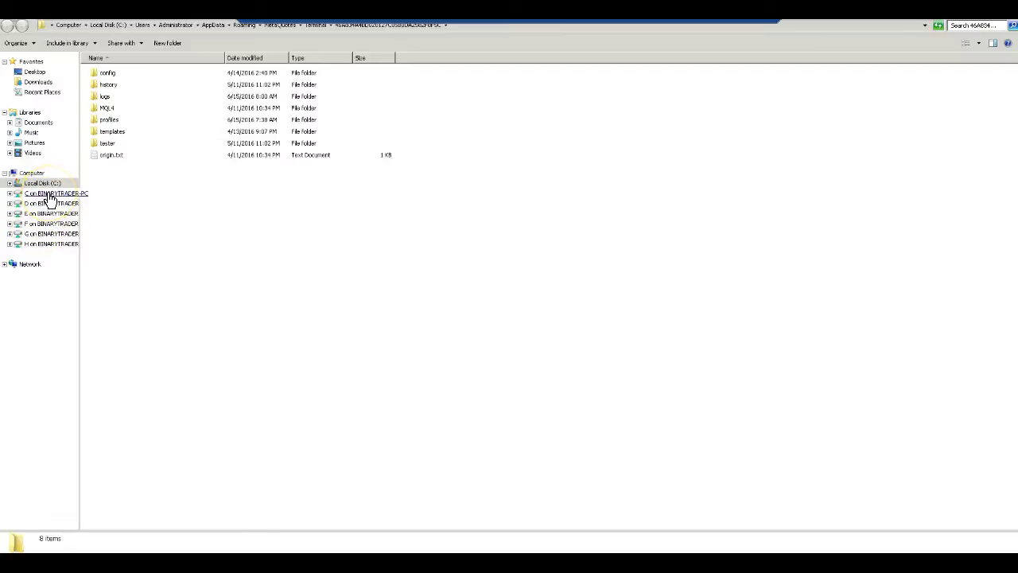
# Browse the host's C drive through Users > BinaryTrader > Downloads, showing its 35 items
pyautogui.click(50, 196)
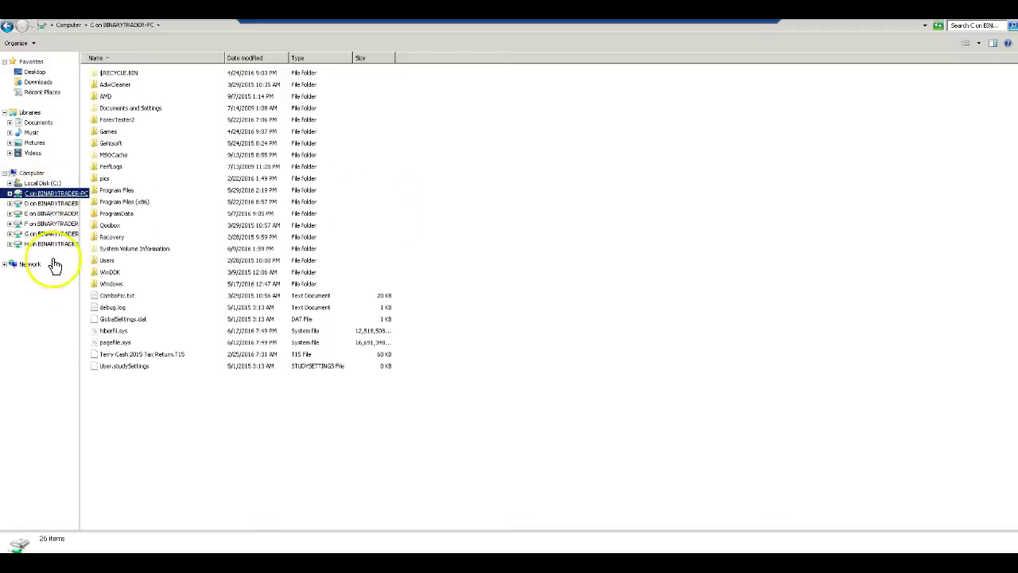
pyautogui.click(36, 183)
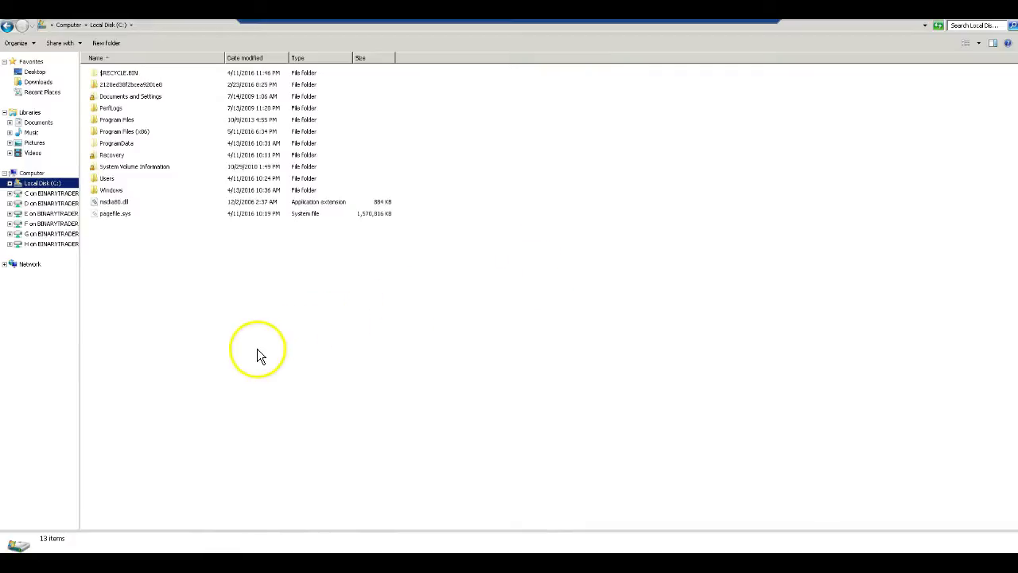
pyautogui.click(49, 193)
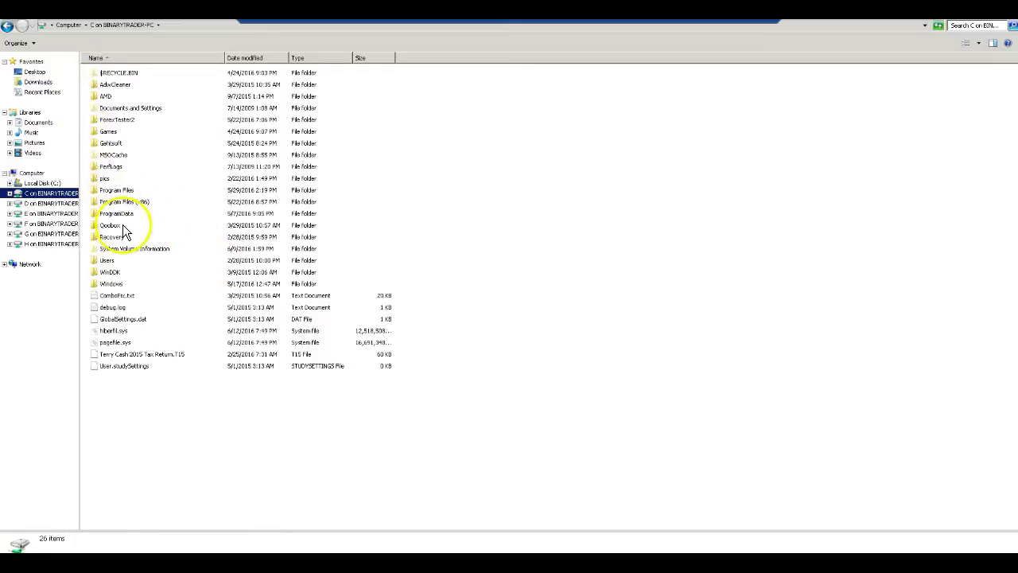
pyautogui.doubleClick(106, 262)
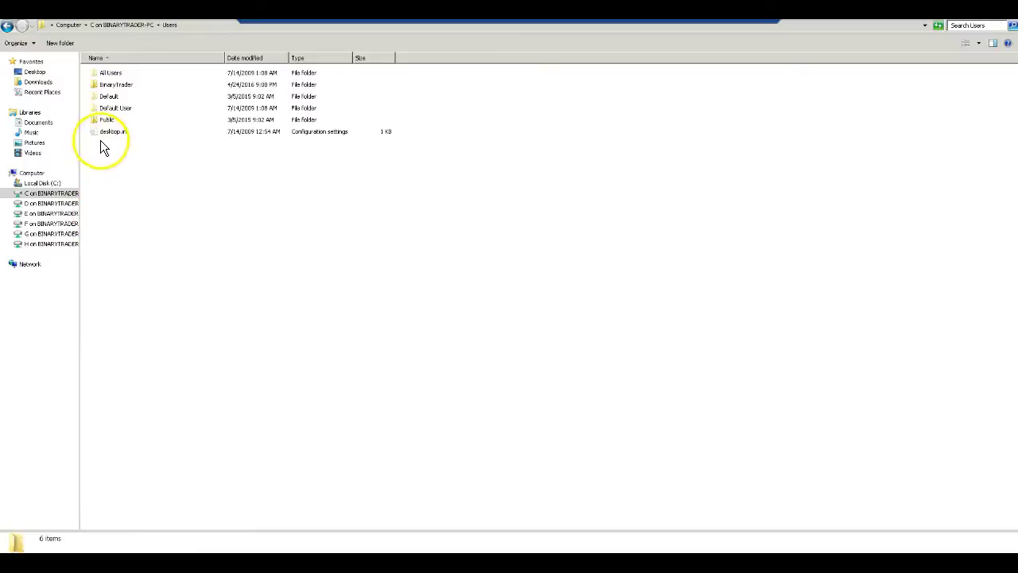
pyautogui.doubleClick(122, 85)
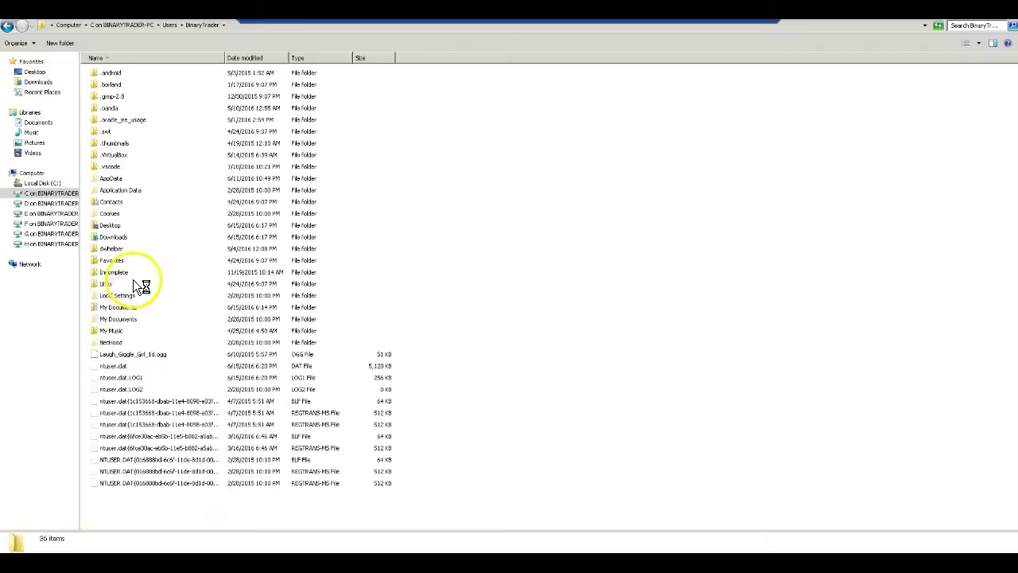
pyautogui.doubleClick(123, 237)
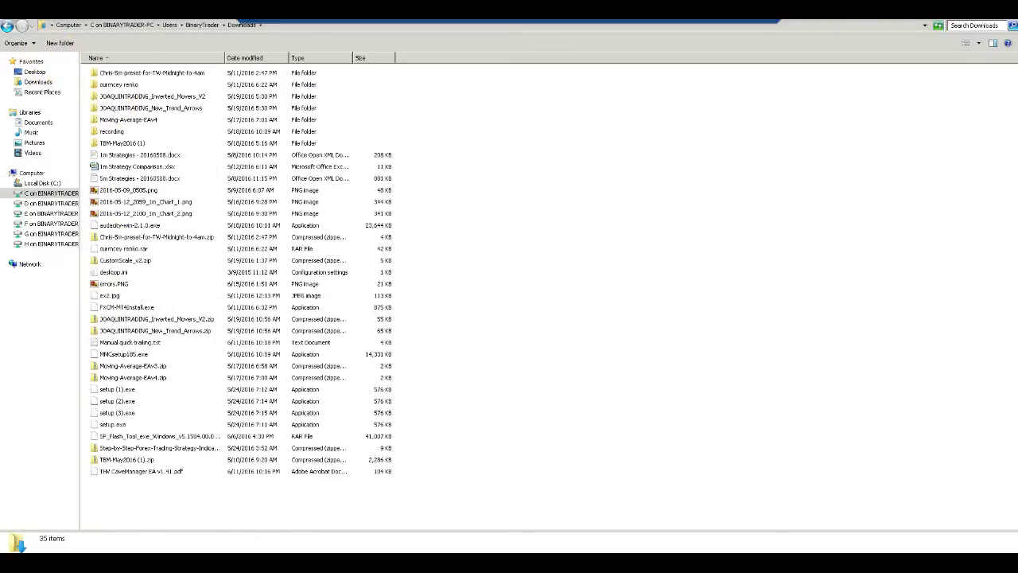
# Move from the host folders to the VPS Administrator's Downloads folder holding the AutoTrader .ex4 file
pyautogui.click(8, 27)
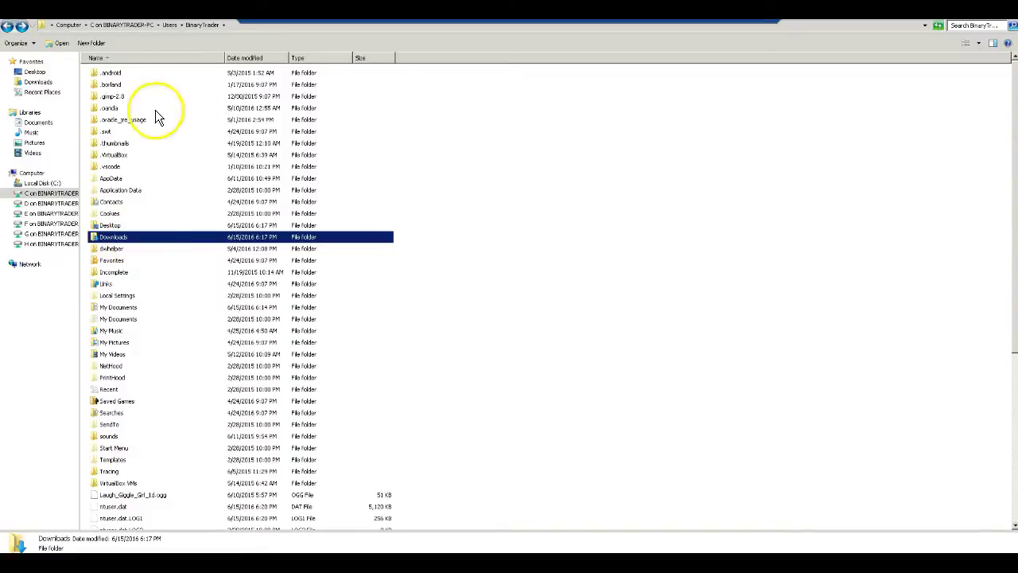
pyautogui.click(33, 76)
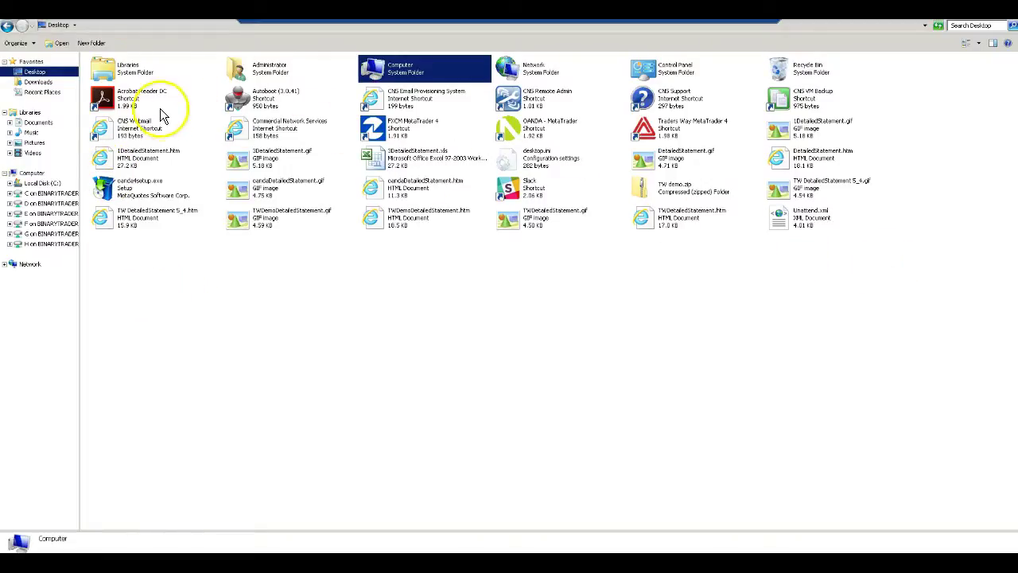
pyautogui.click(36, 82)
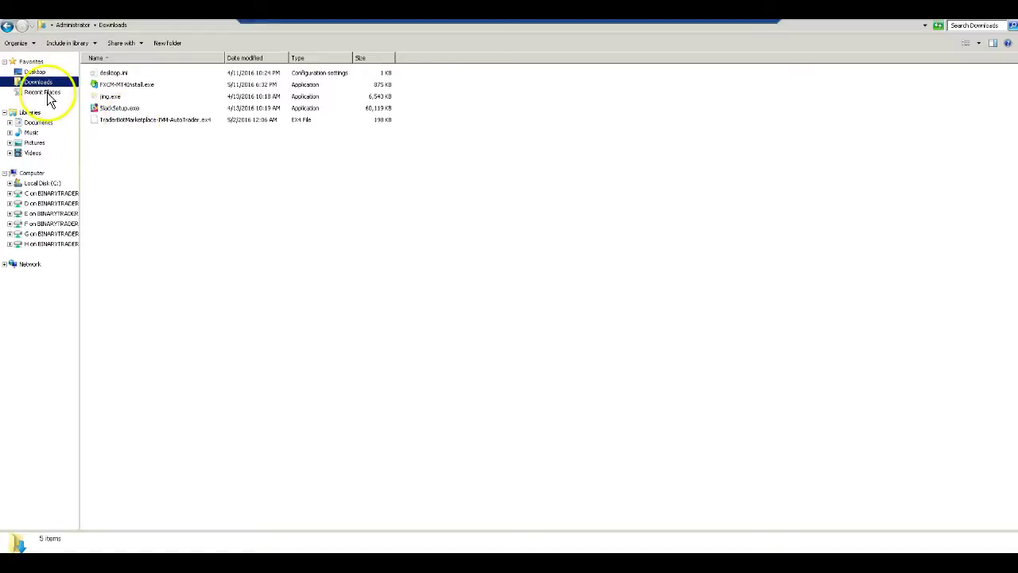
# Copy TraderBotMarketplace-IVM-AutoTrader.ex4, then step back through history to the MetaQuotes terminal data folder
pyautogui.rightClick(145, 120)
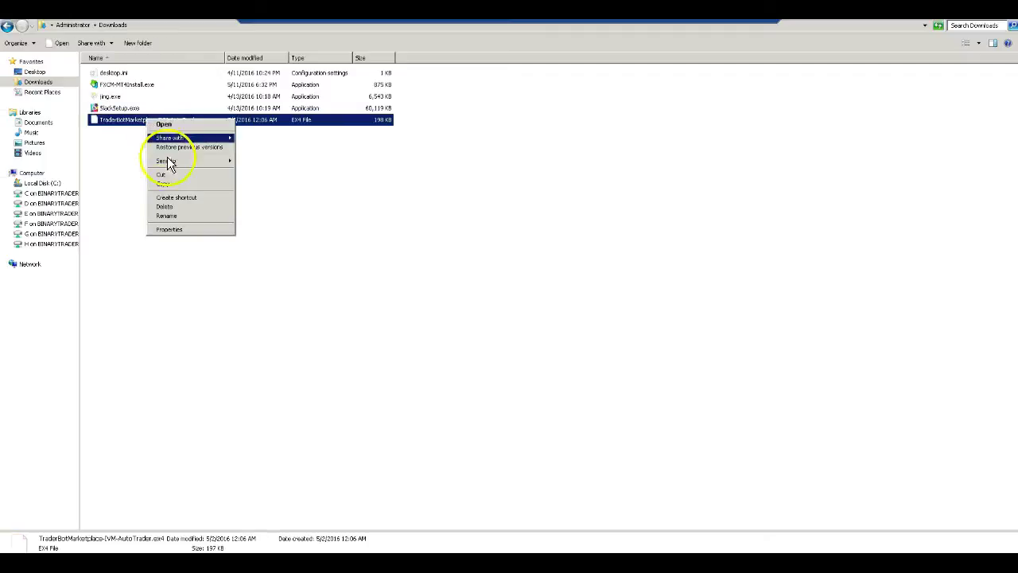
pyautogui.click(175, 185)
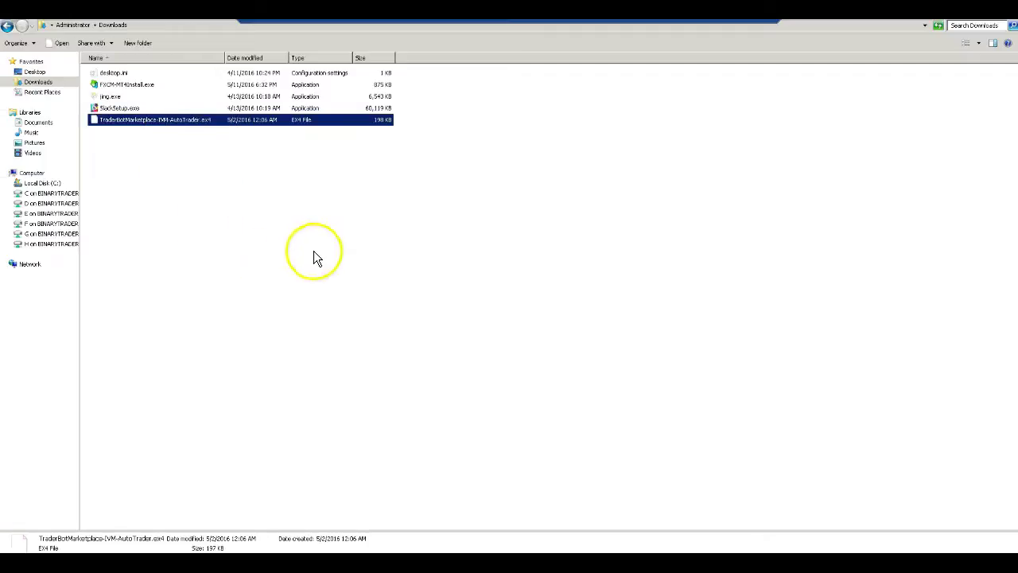
pyautogui.click(7, 27)
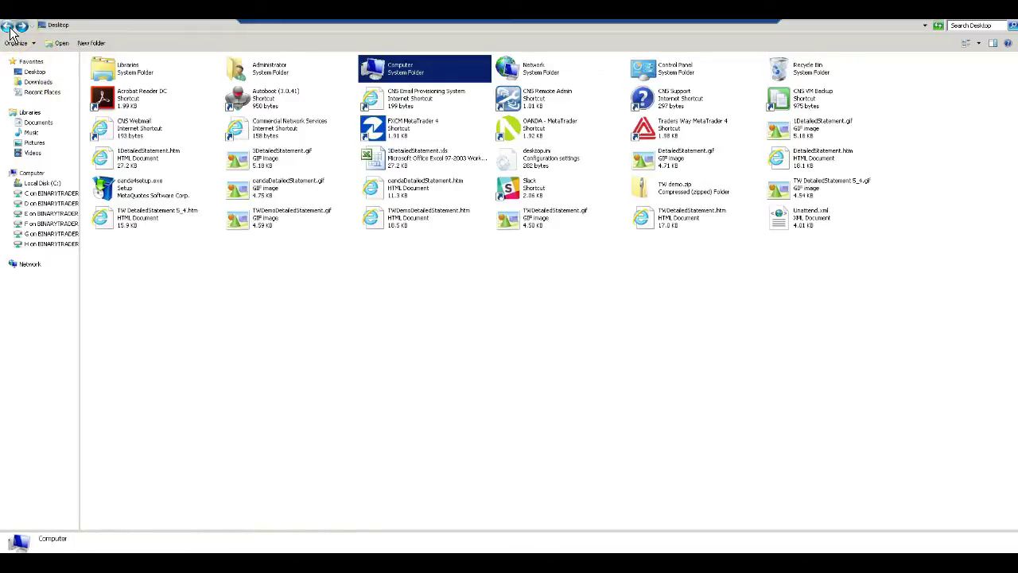
pyautogui.click(8, 27)
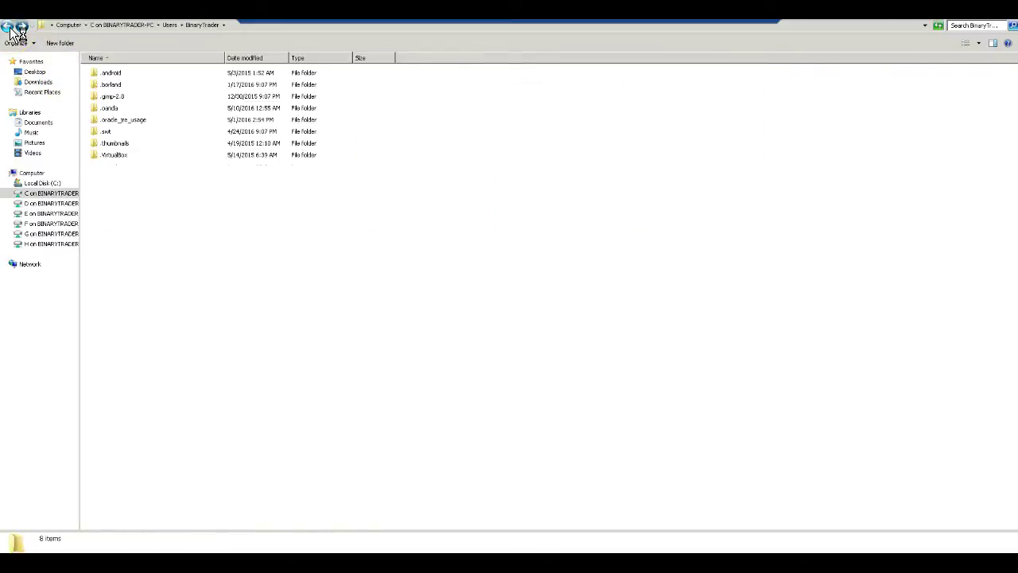
pyautogui.click(9, 29)
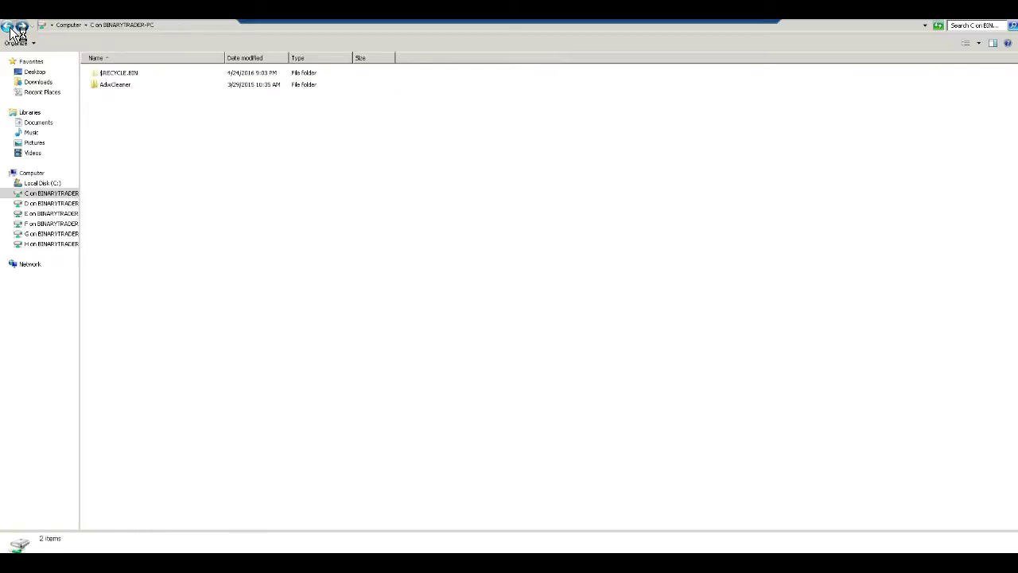
pyautogui.click(9, 28)
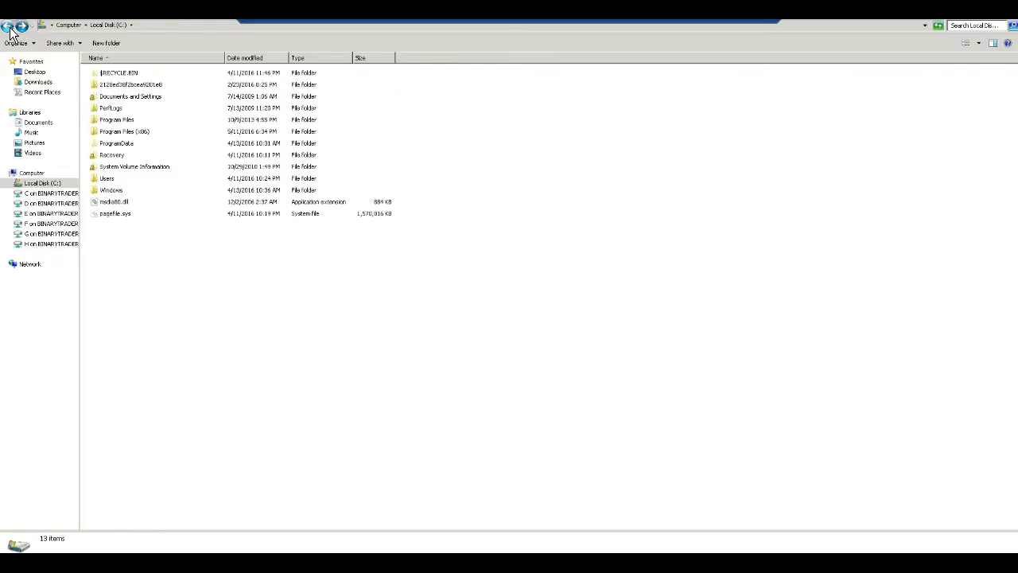
pyautogui.click(10, 29)
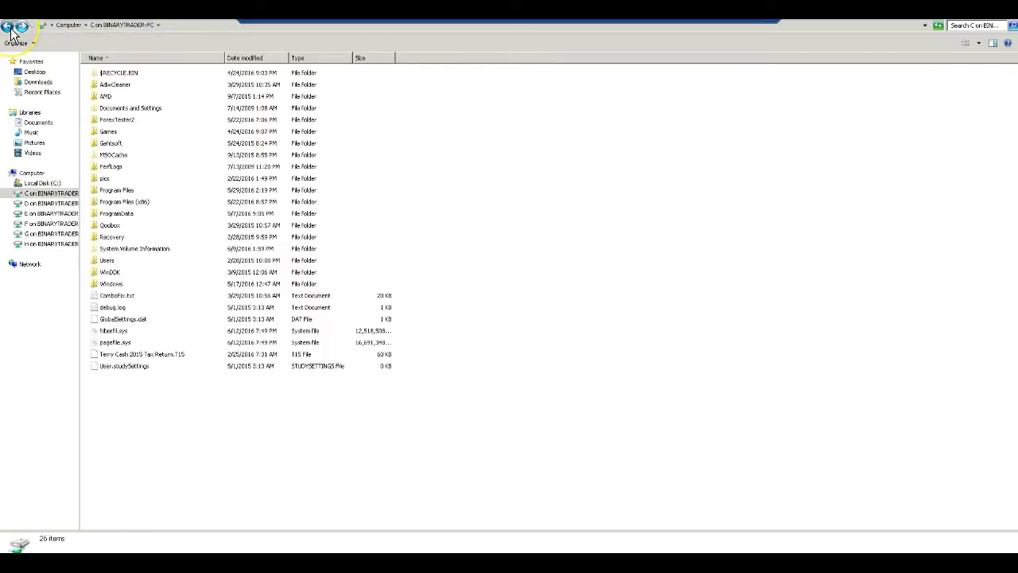
pyautogui.click(10, 29)
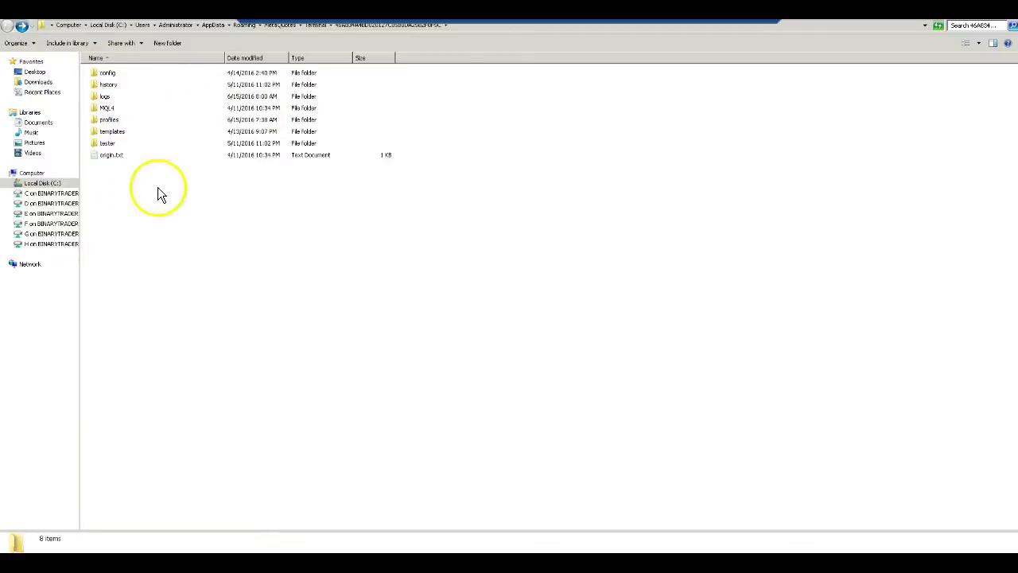
# Paste TraderBotMarketplace-IVM-AutoTrader.ex4 into the MQL4\Experts folder alongside the other EAs
pyautogui.doubleClick(104, 109)
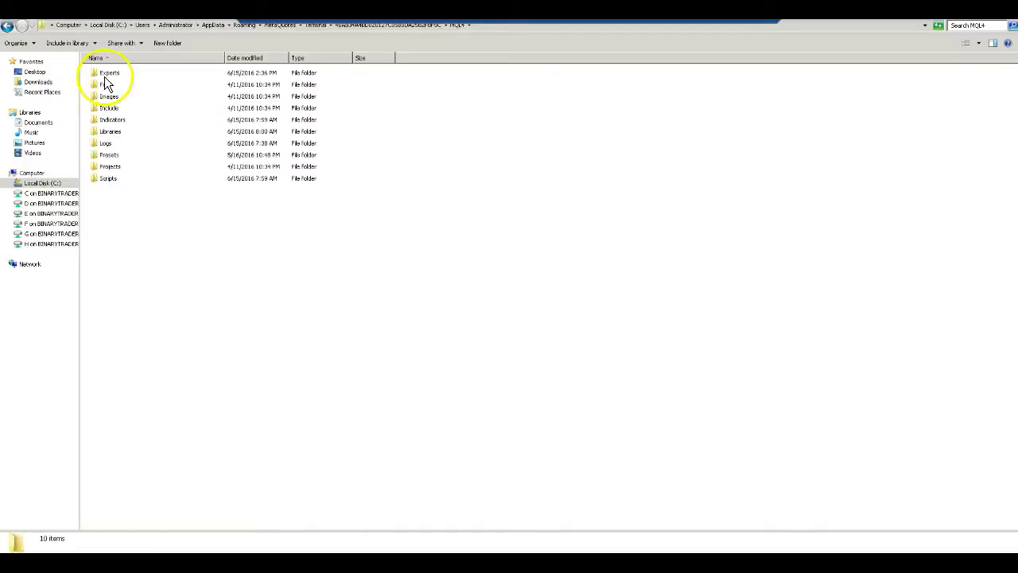
pyautogui.doubleClick(107, 72)
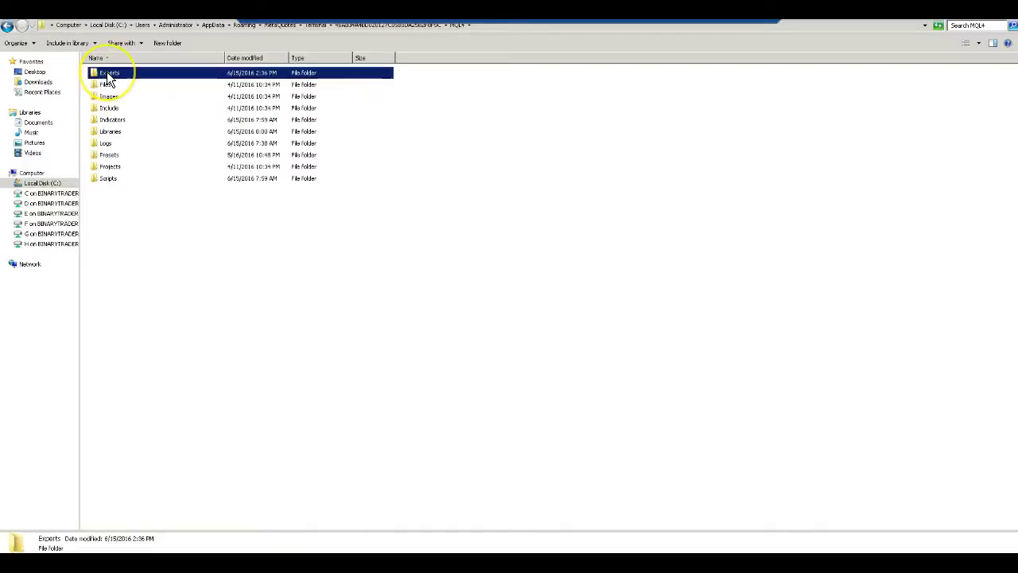
pyautogui.rightClick(141, 245)
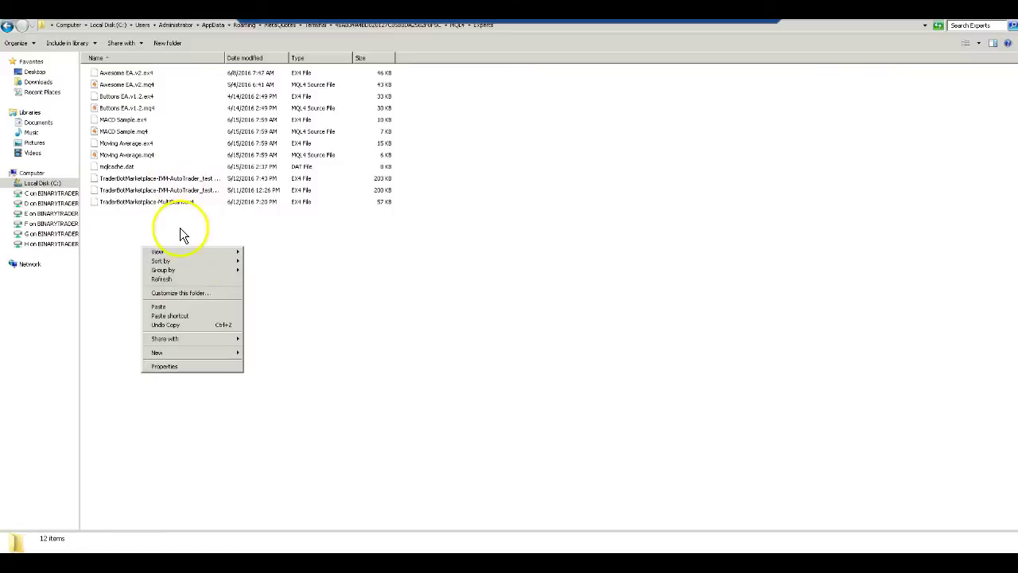
pyautogui.click(171, 308)
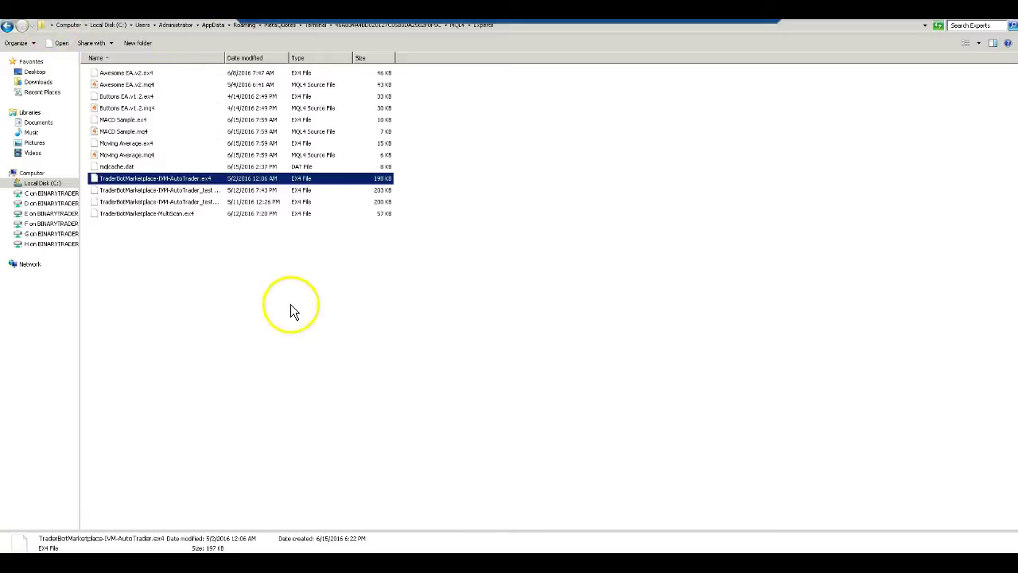
# Delete the pasted TraderBotMarketplace-IVM-AutoTrader.ex4 to the Recycle Bin, then restore down the Remote Desktop window
pyautogui.rightClick(140, 185)
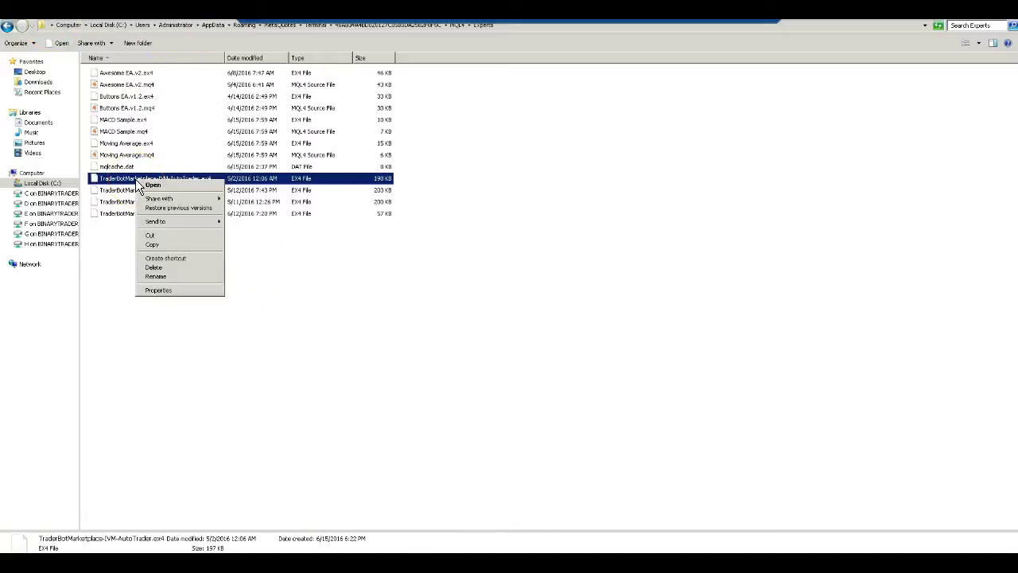
pyautogui.click(170, 268)
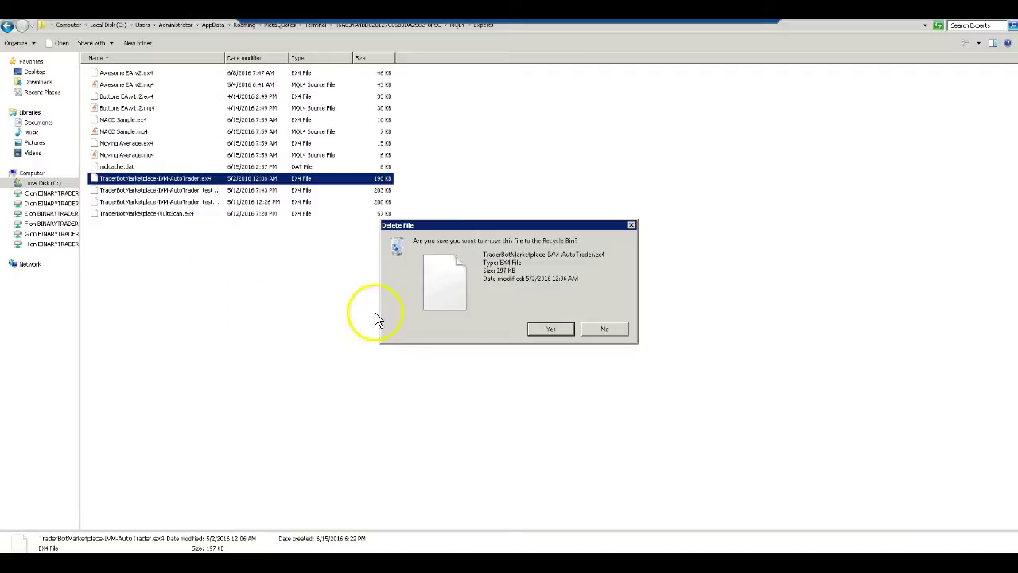
pyautogui.click(559, 328)
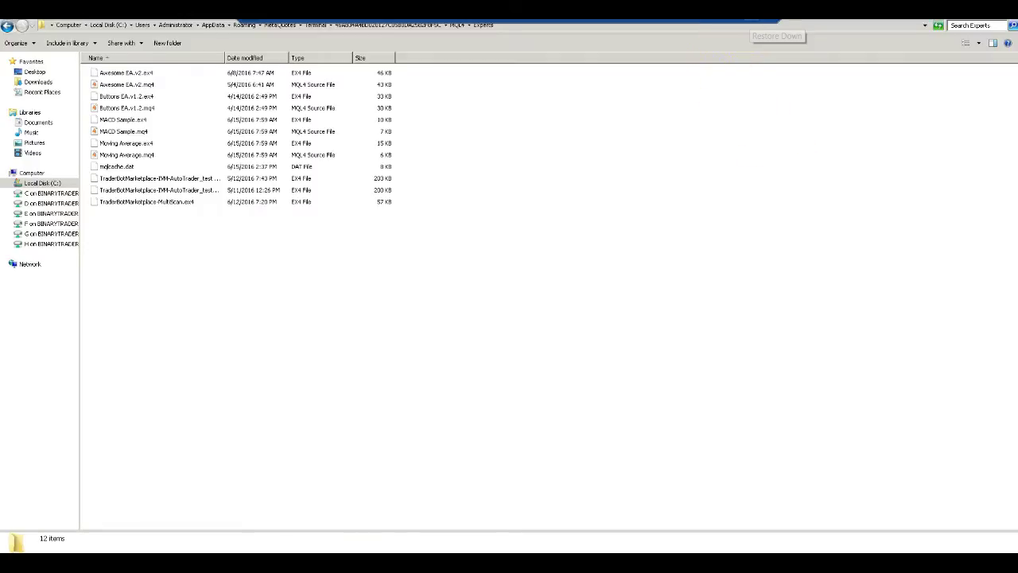
pyautogui.click(768, 22)
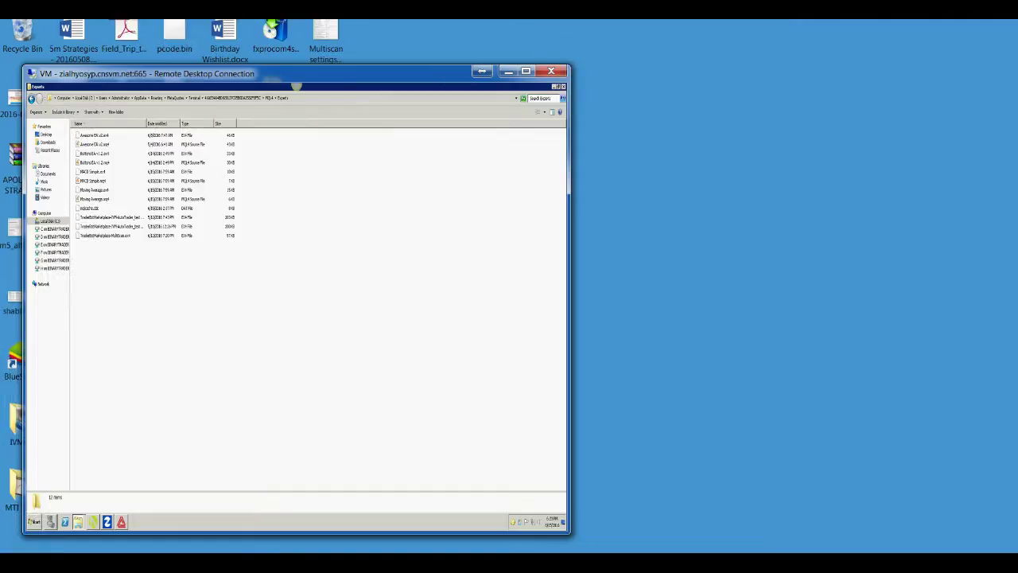